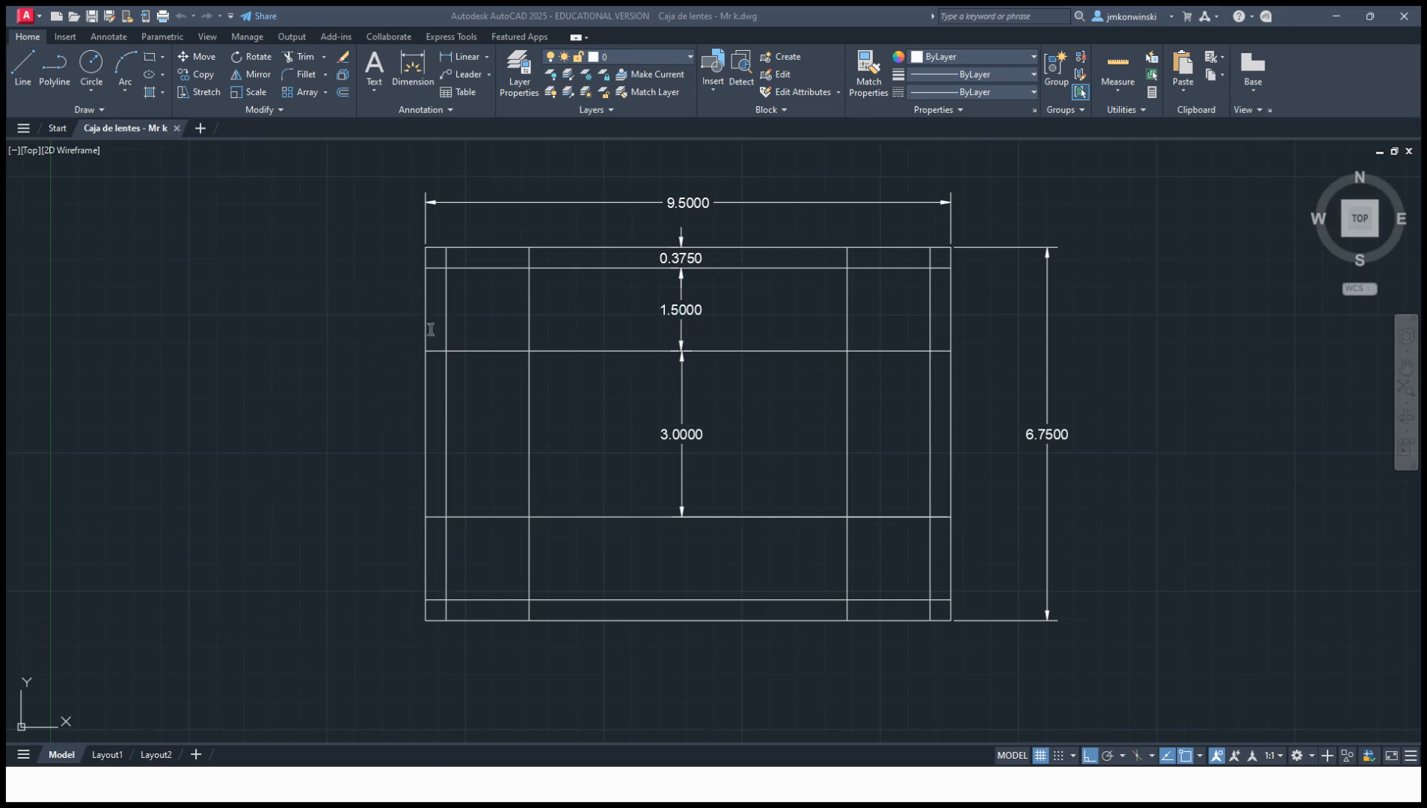
Offset the two inner vertical fold lines outward, each to the middle of its 1.5-unit side strip.
click(314, 330)
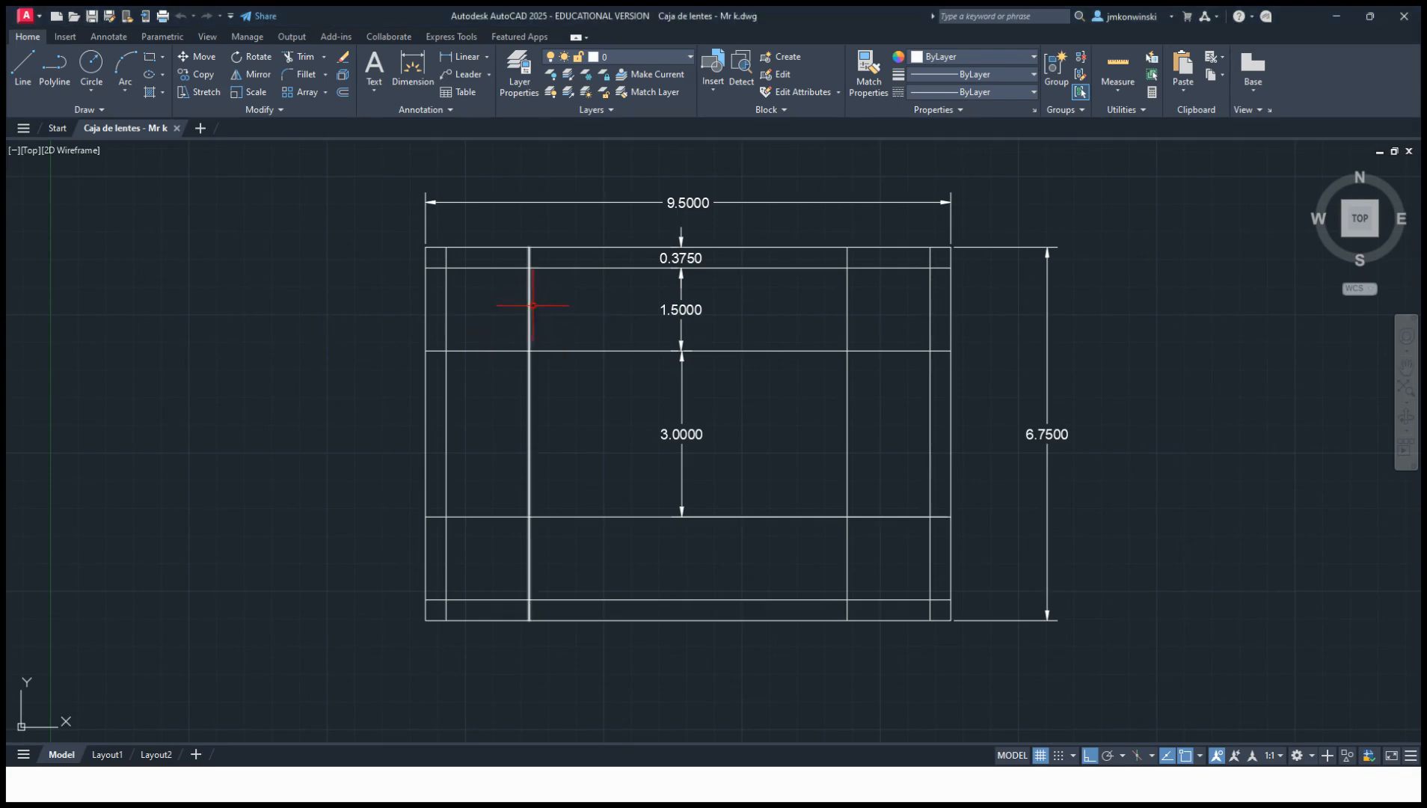
scroll(536, 285, up, 2)
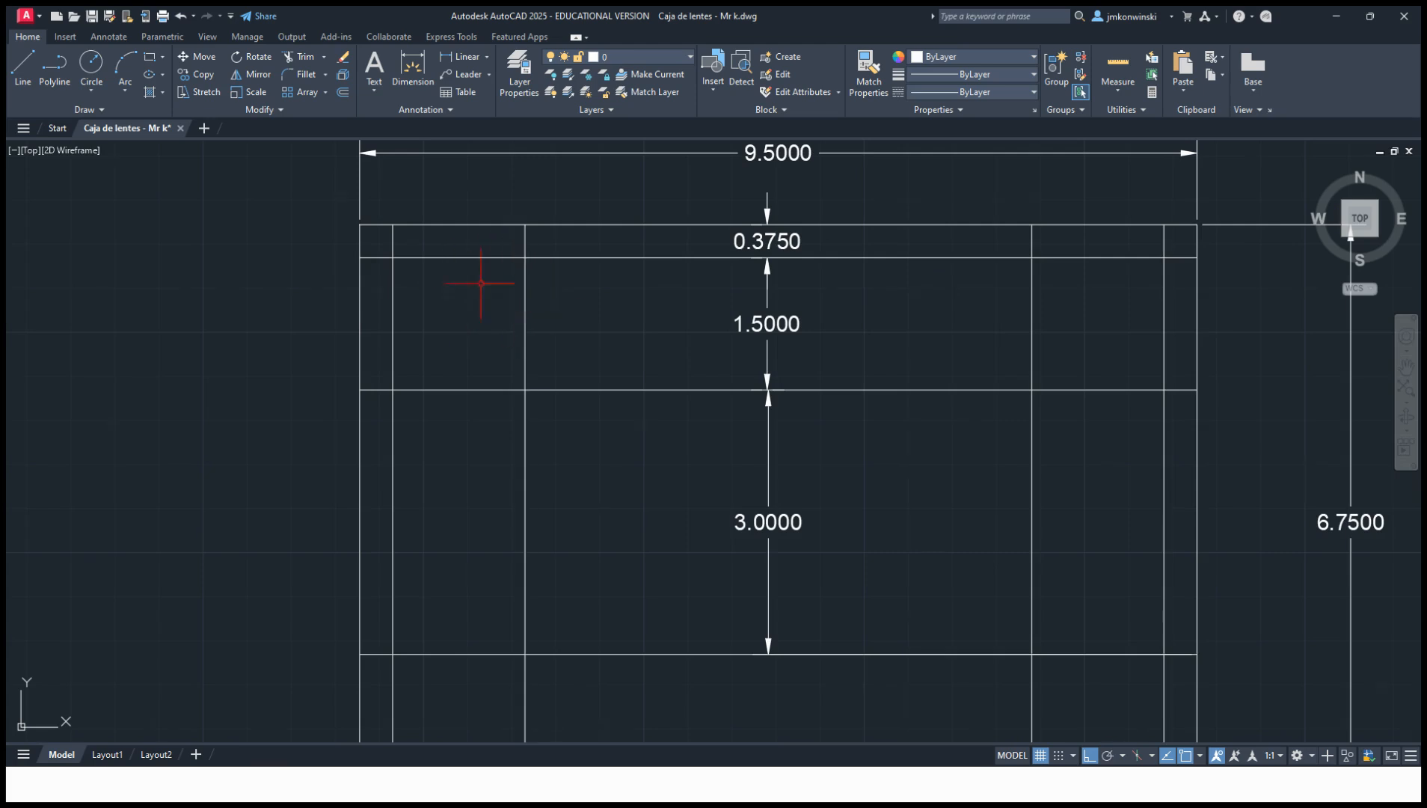
click(344, 93)
key(Return)
click(526, 307)
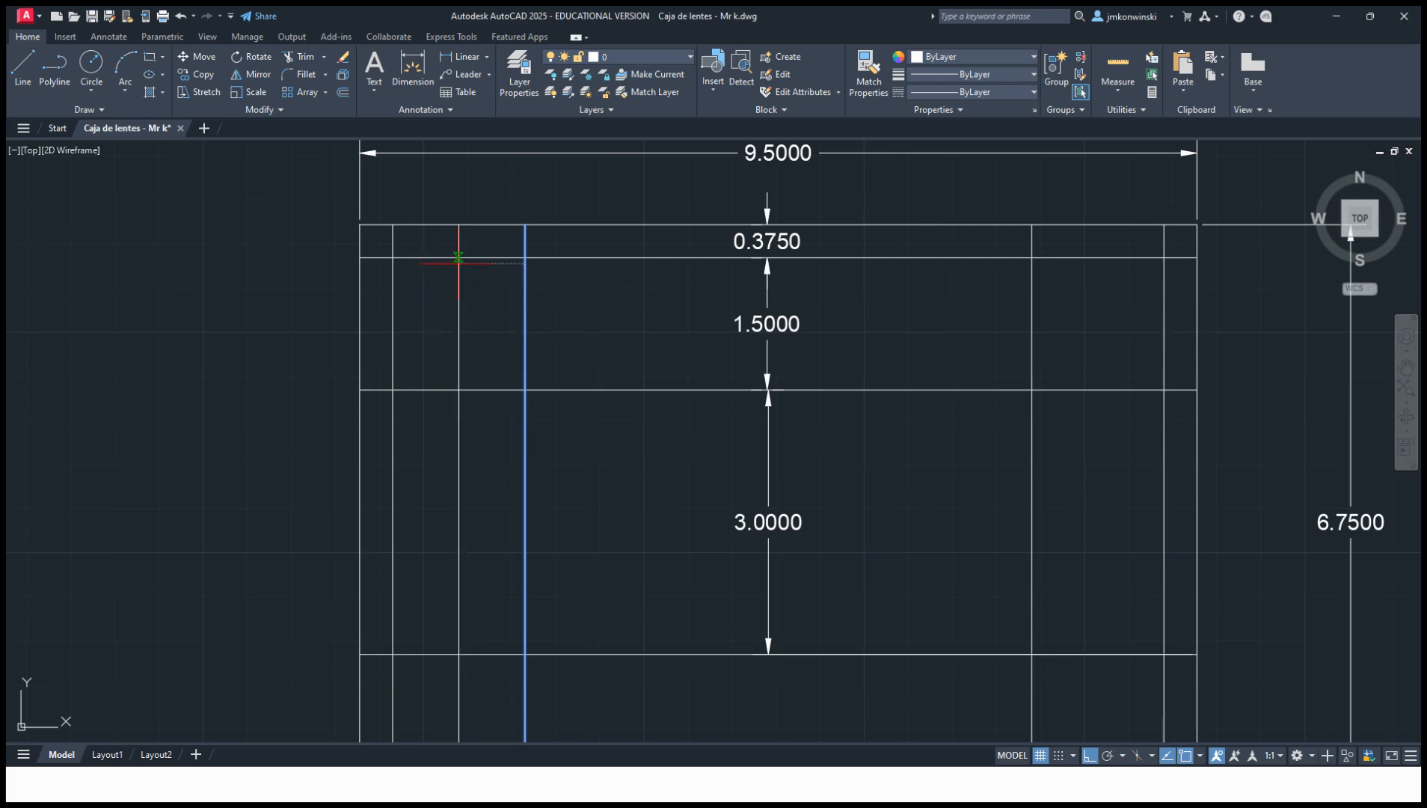
click(445, 299)
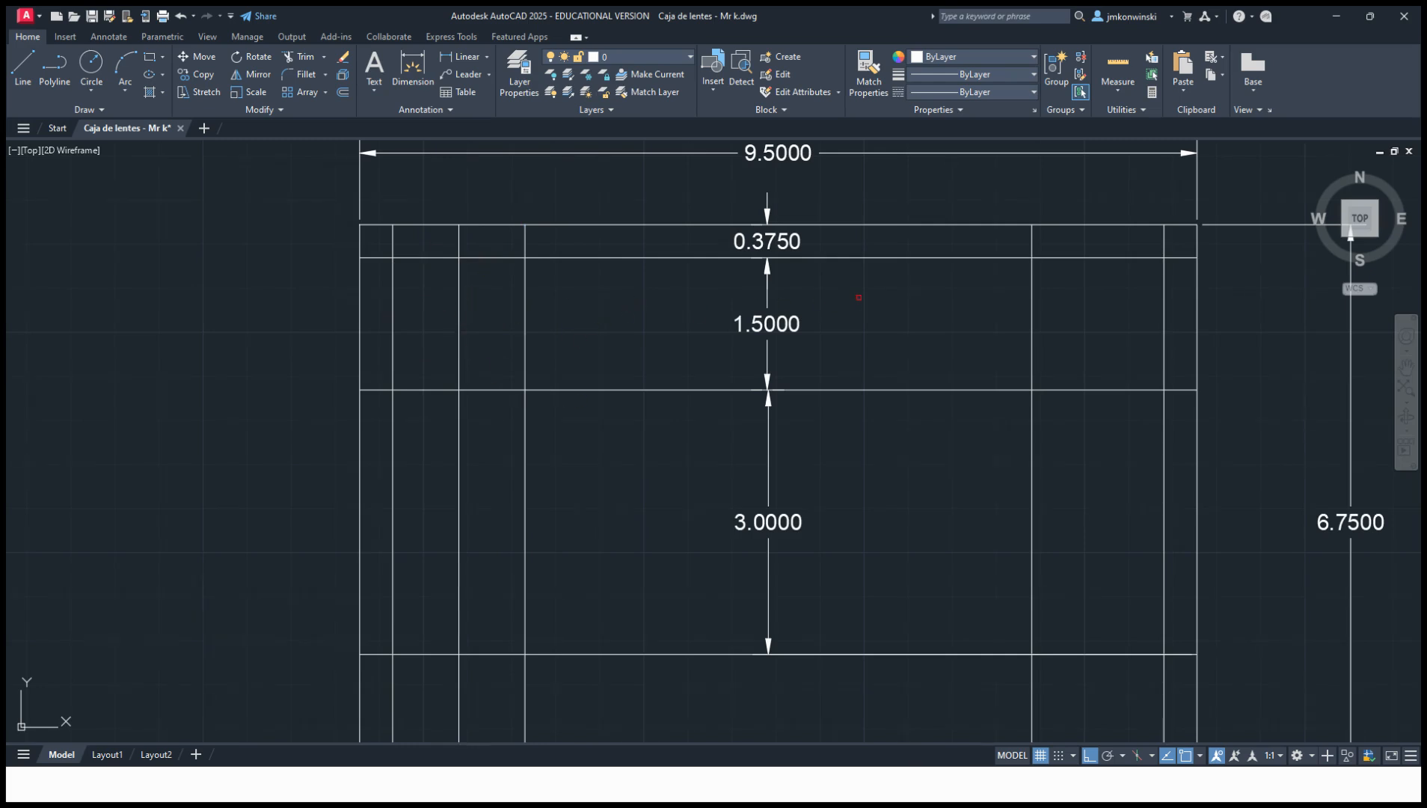
click(1032, 312)
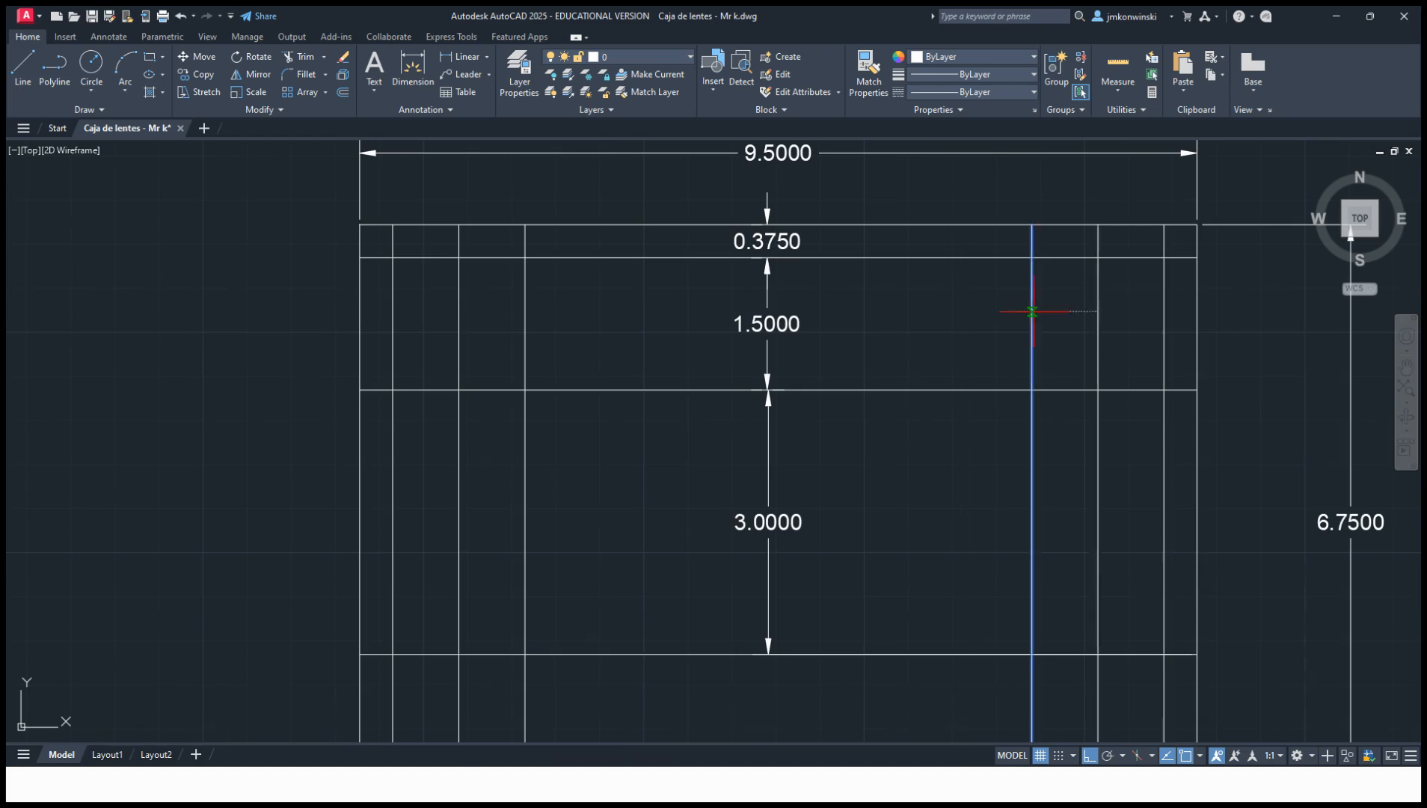
click(1094, 310)
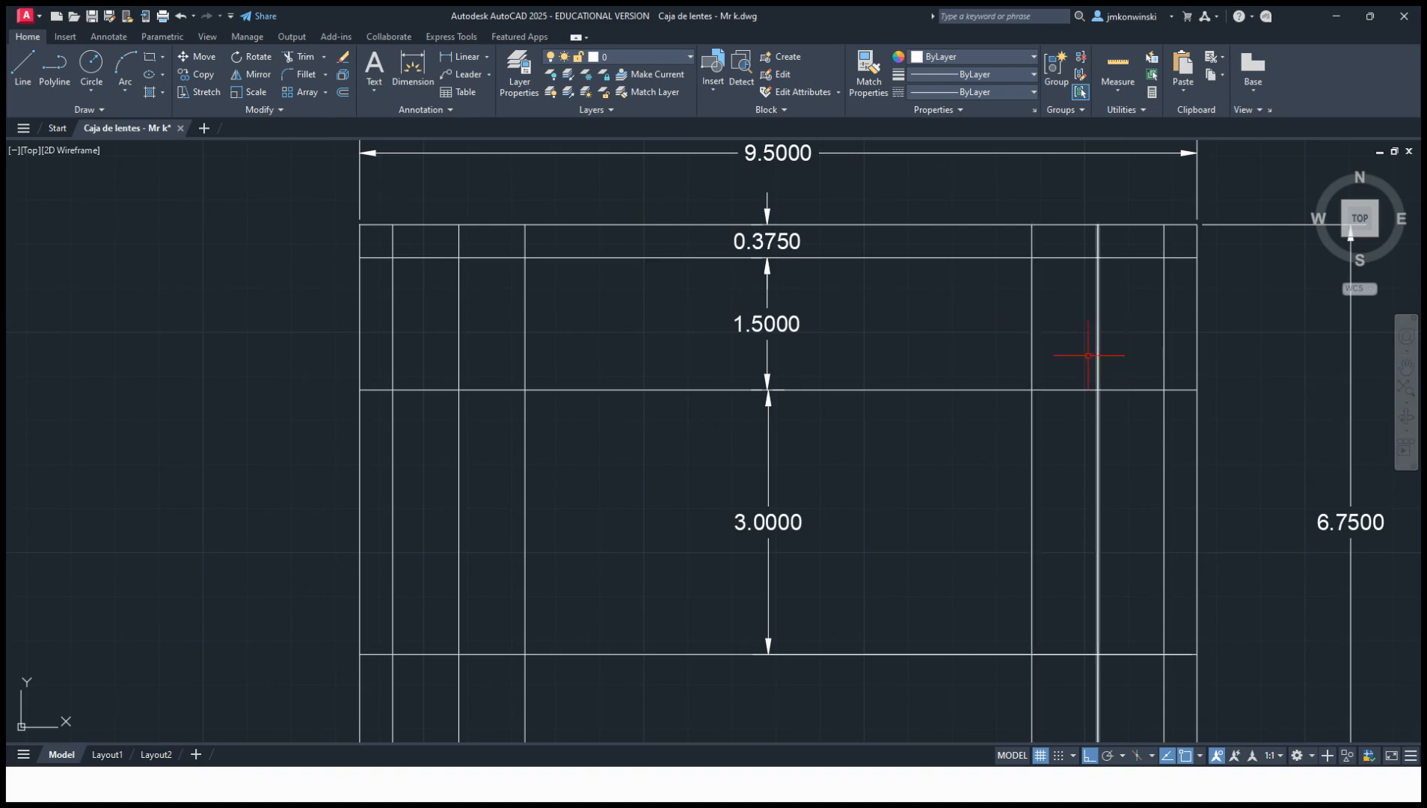
key(Escape)
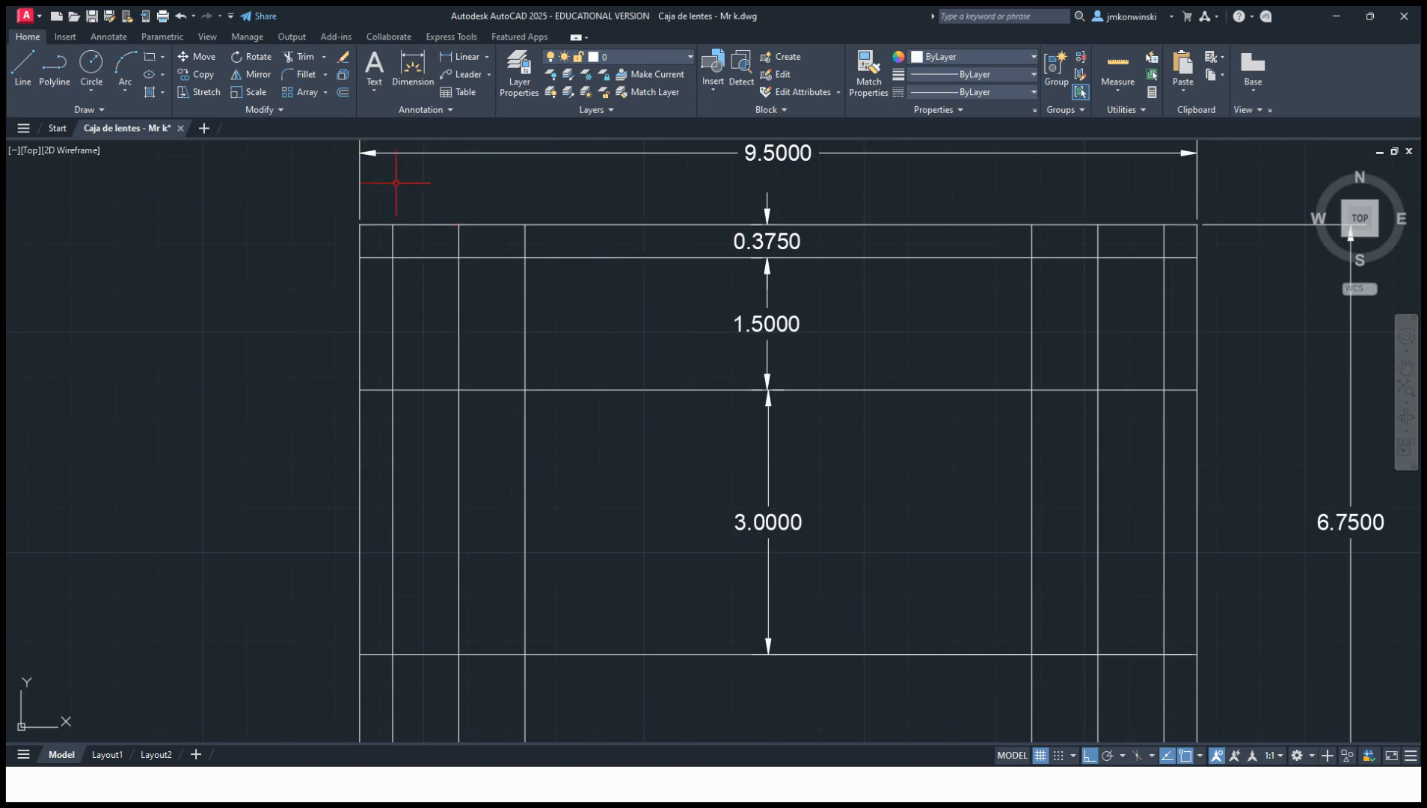
Trim the outline and fold lines out of the box pattern's upper-left corner, outside the offset vertical line.
click(319, 106)
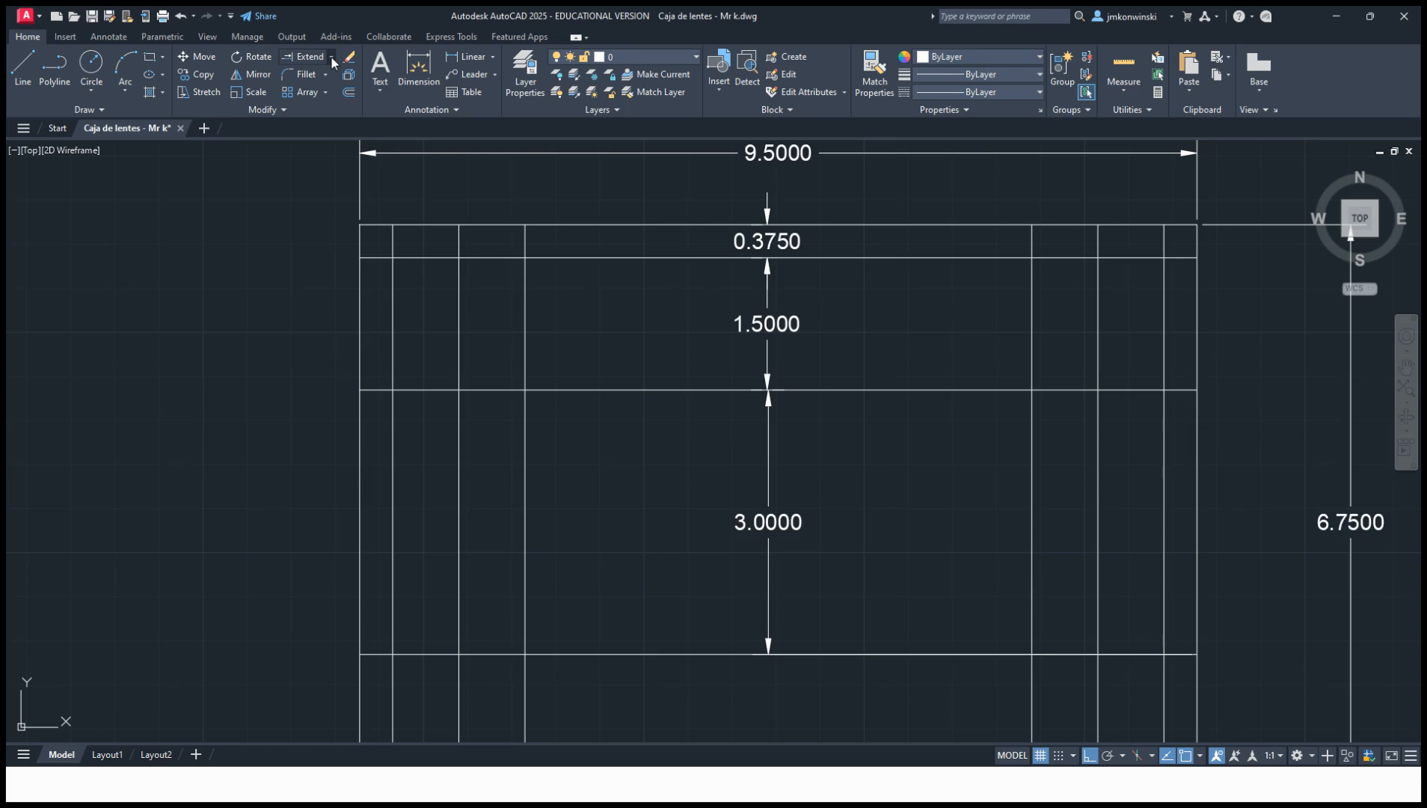
click(332, 59)
click(303, 81)
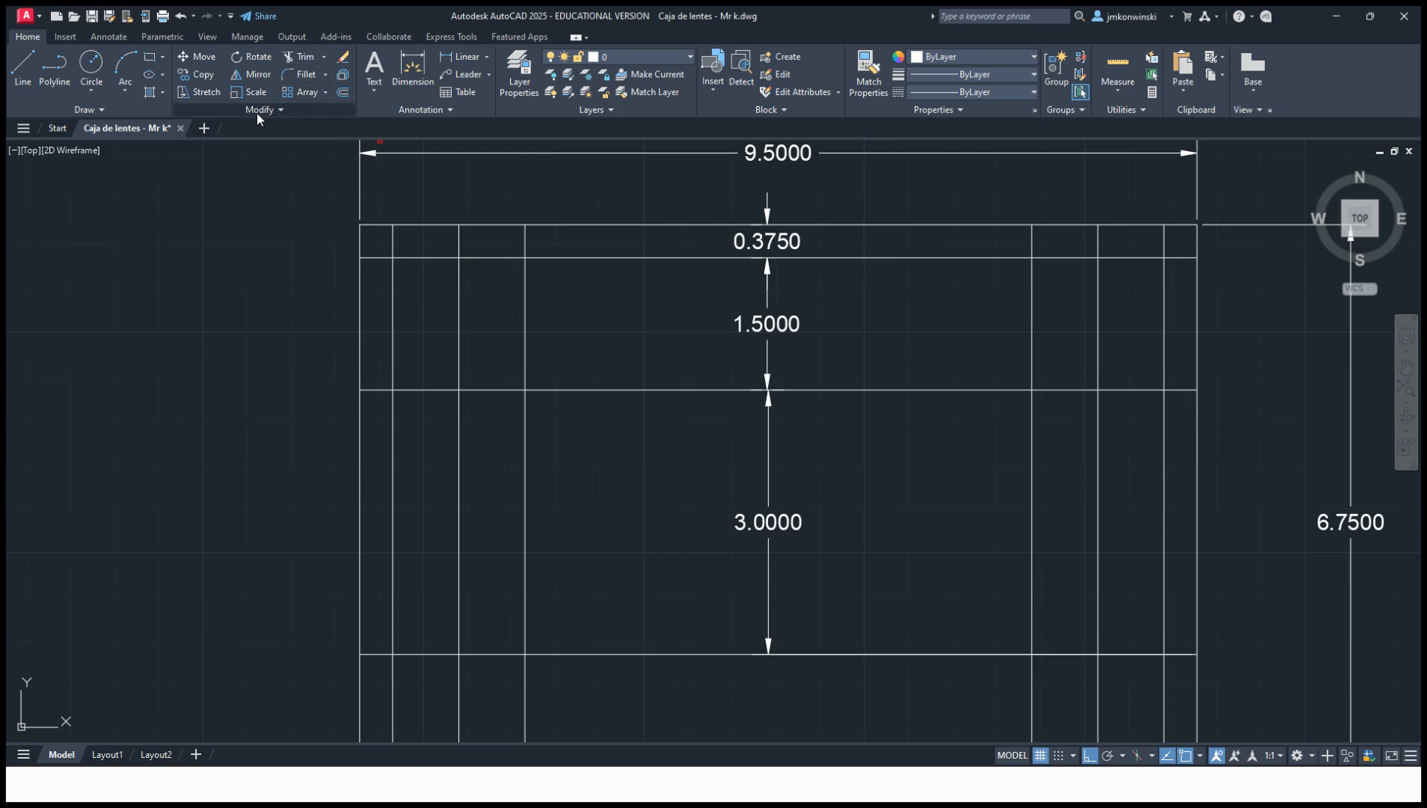
click(307, 60)
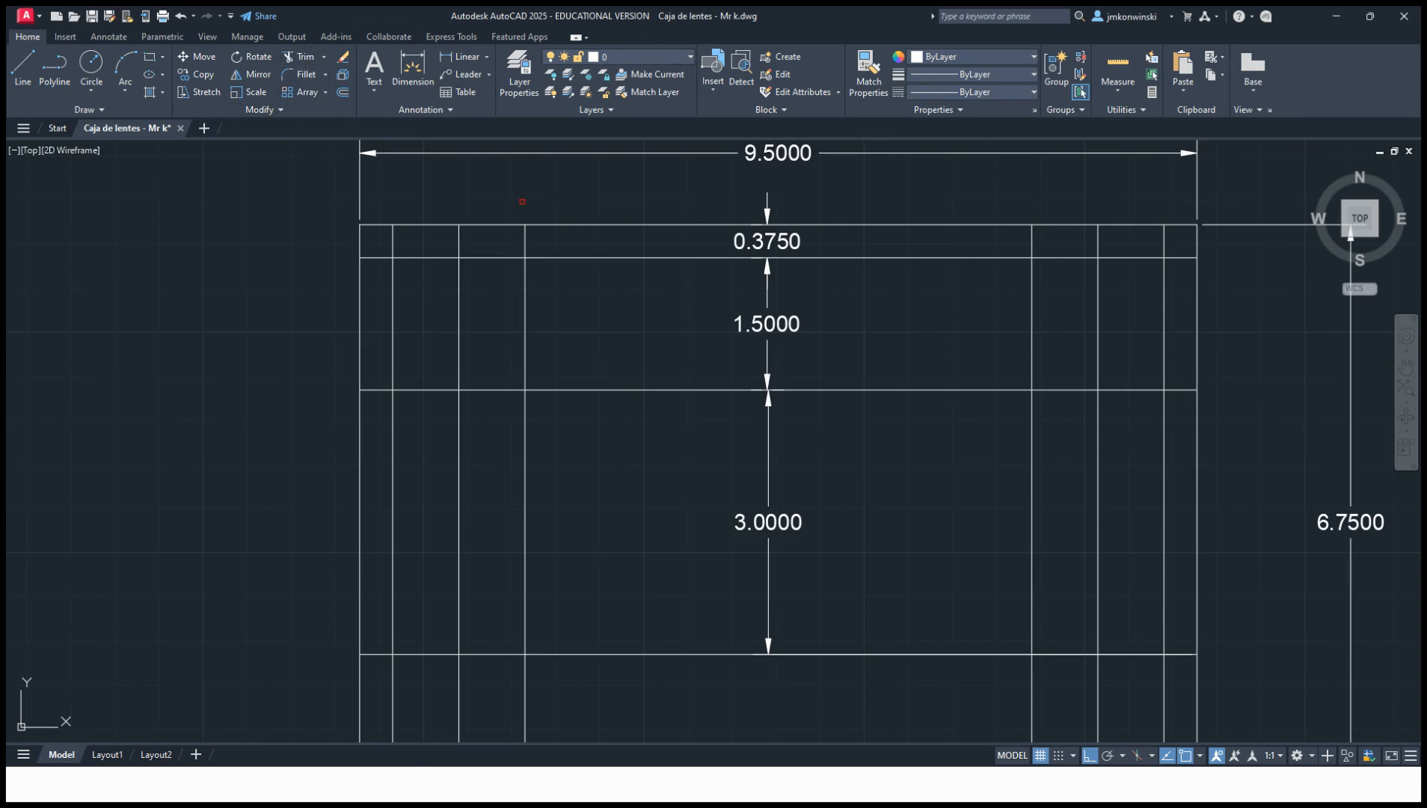
click(487, 224)
click(459, 232)
click(448, 225)
key(F8)
mouse_move(461, 196)
mouse_down()
mouse_move(343, 305)
mouse_move(329, 324)
mouse_move(342, 332)
mouse_up()
click(343, 333)
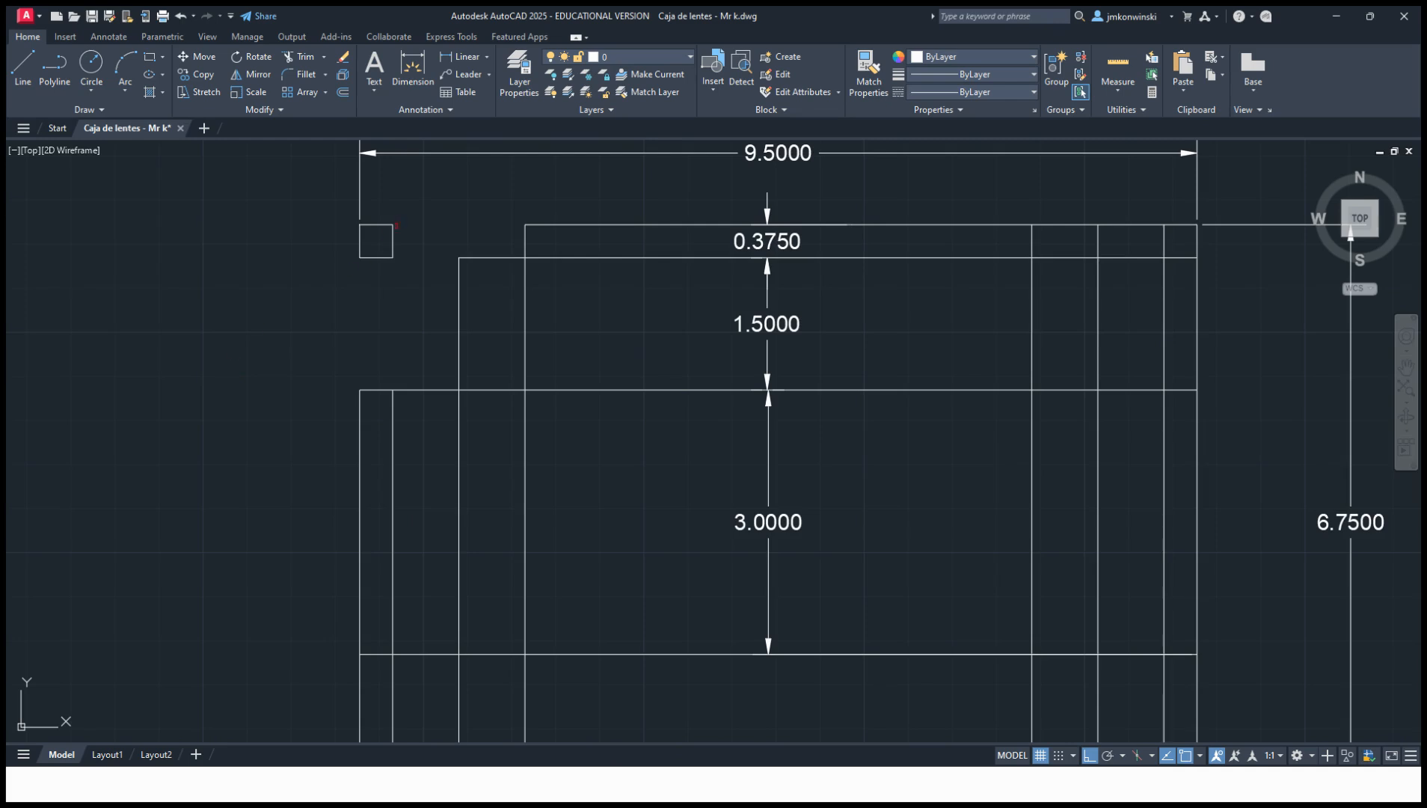
Remove the leftover square at the upper-left outer corner and trim the left offset line out of the middle panel.
click(412, 209)
click(348, 281)
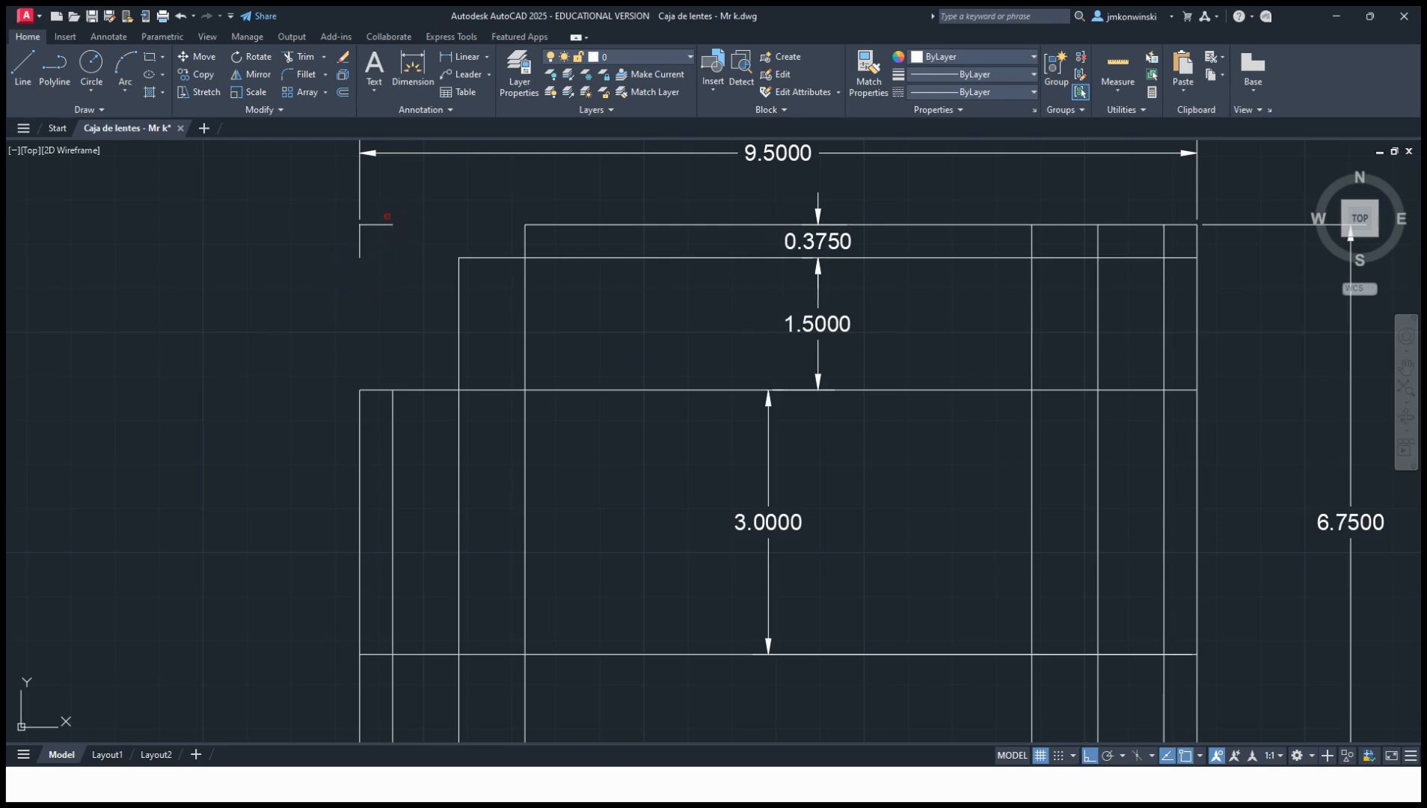
click(381, 218)
click(338, 261)
click(459, 456)
Trim the lower-left corner of the pattern to match the upper-left flap, removing the small leftover square too.
scroll(463, 503, down, 4)
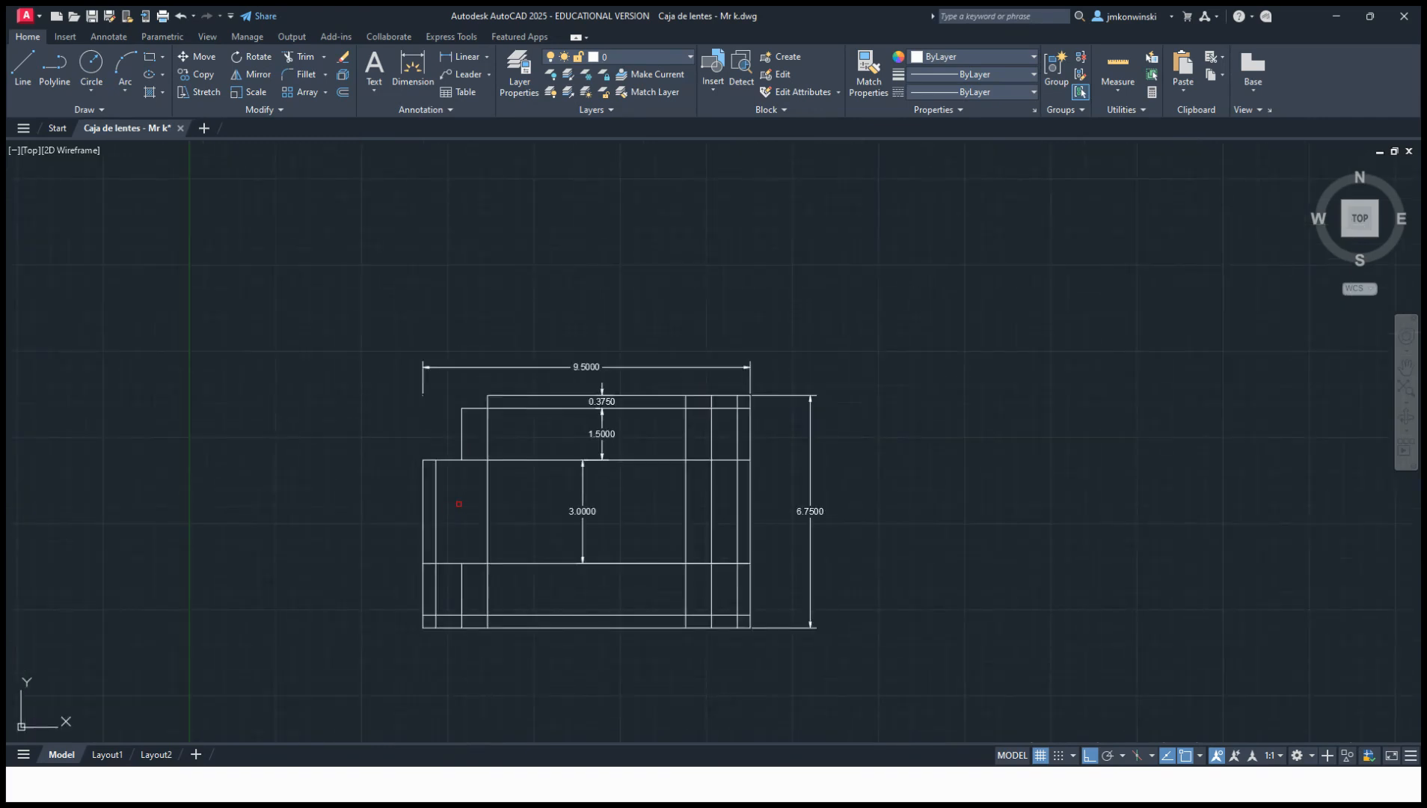
scroll(434, 642, up, 4)
scroll(490, 390, down, 2)
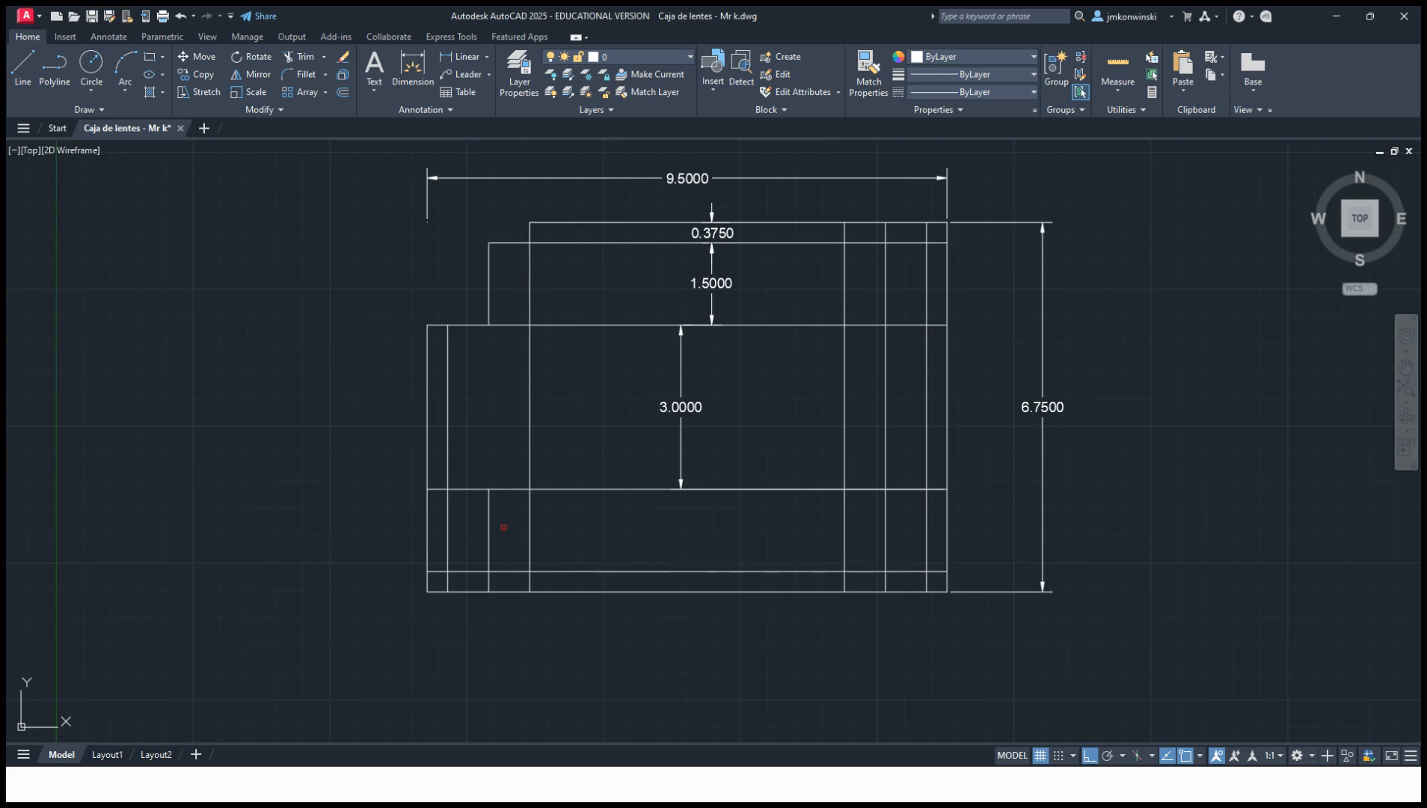
click(509, 592)
click(489, 582)
click(485, 592)
click(462, 571)
click(448, 530)
click(427, 529)
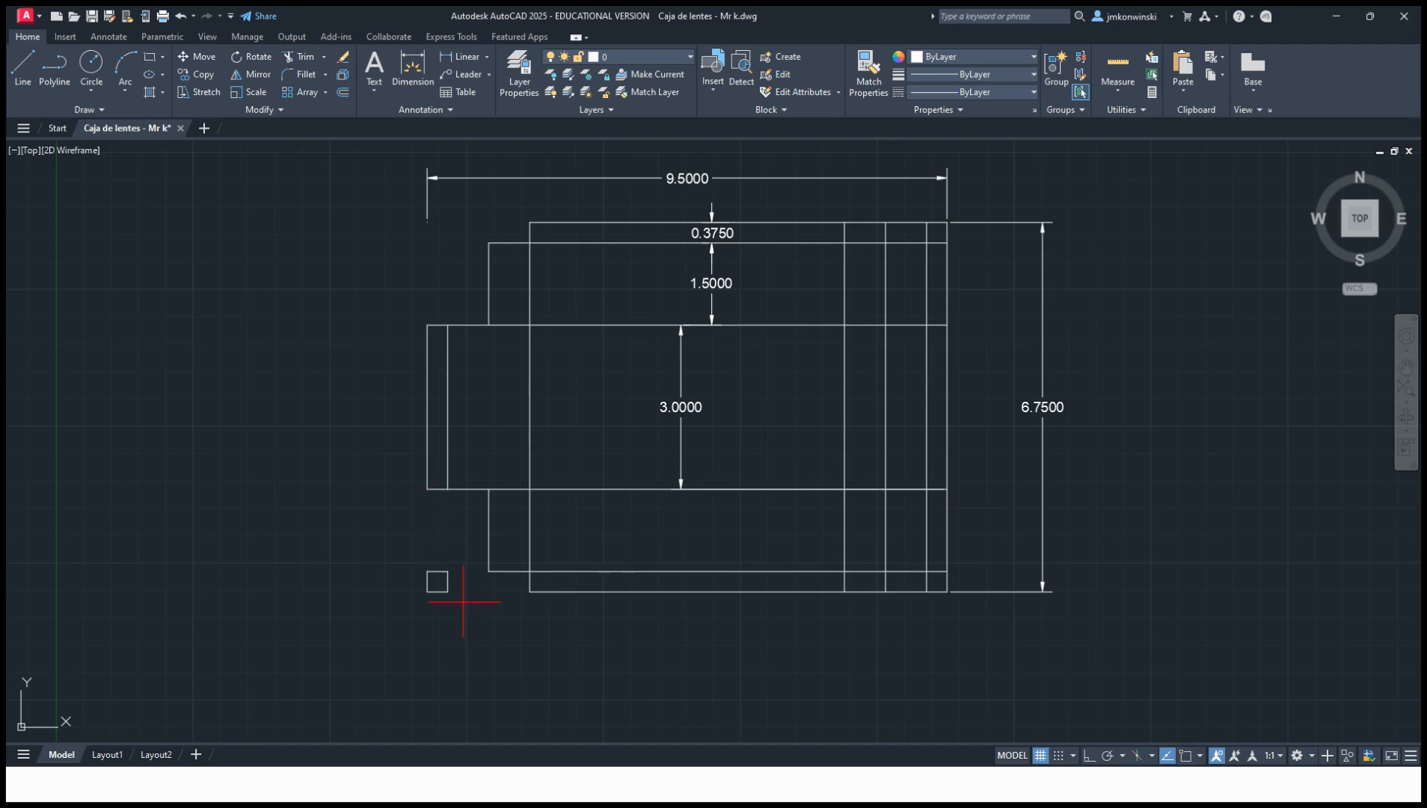
click(448, 581)
click(437, 570)
click(427, 582)
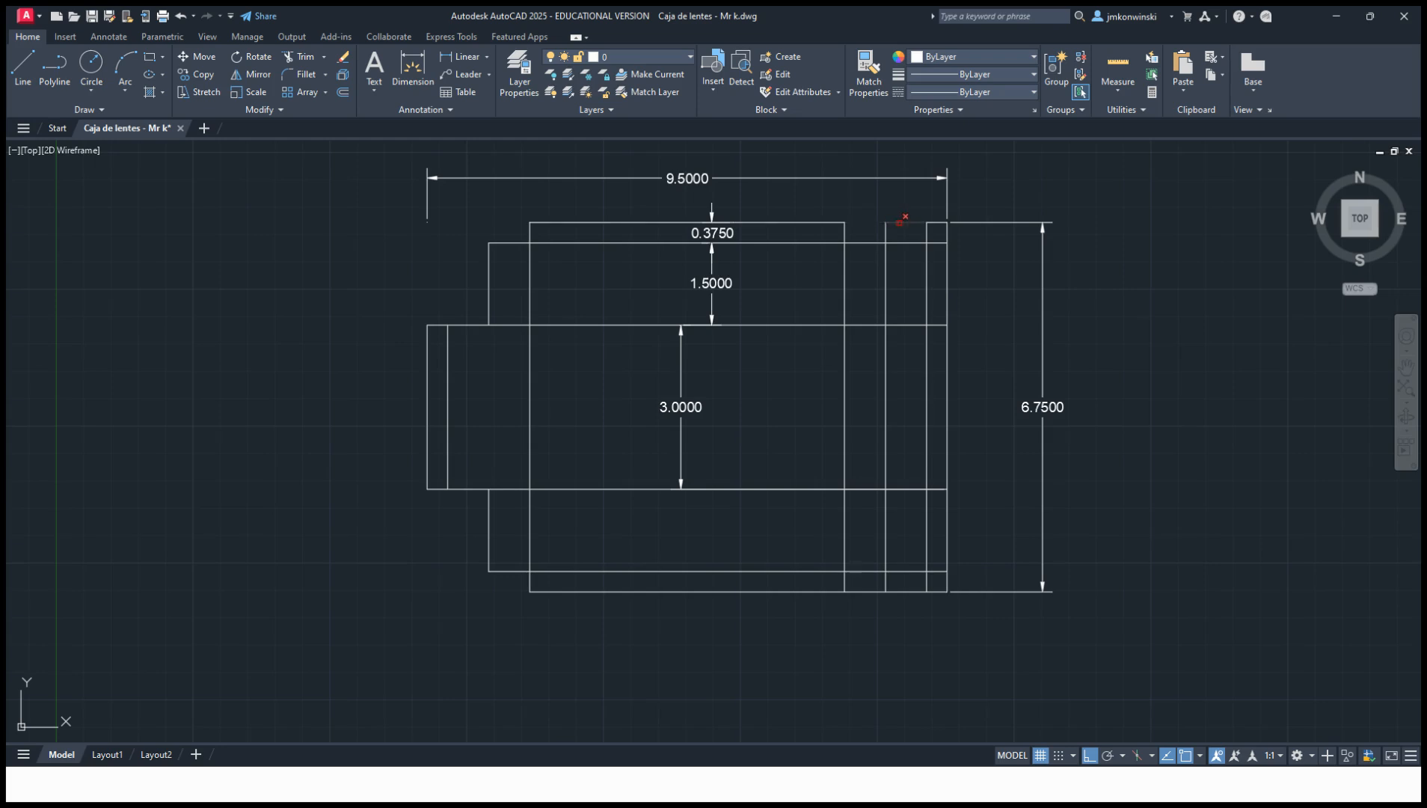
Finish trimming the upper-right corner and delete the 1.5000 and 0.3750 dimensions beside it.
mouse_move(881, 233)
mouse_down()
mouse_move(957, 233)
mouse_move(927, 232)
mouse_move(924, 274)
mouse_move(937, 288)
mouse_move(951, 274)
mouse_move(932, 273)
mouse_up()
click(906, 224)
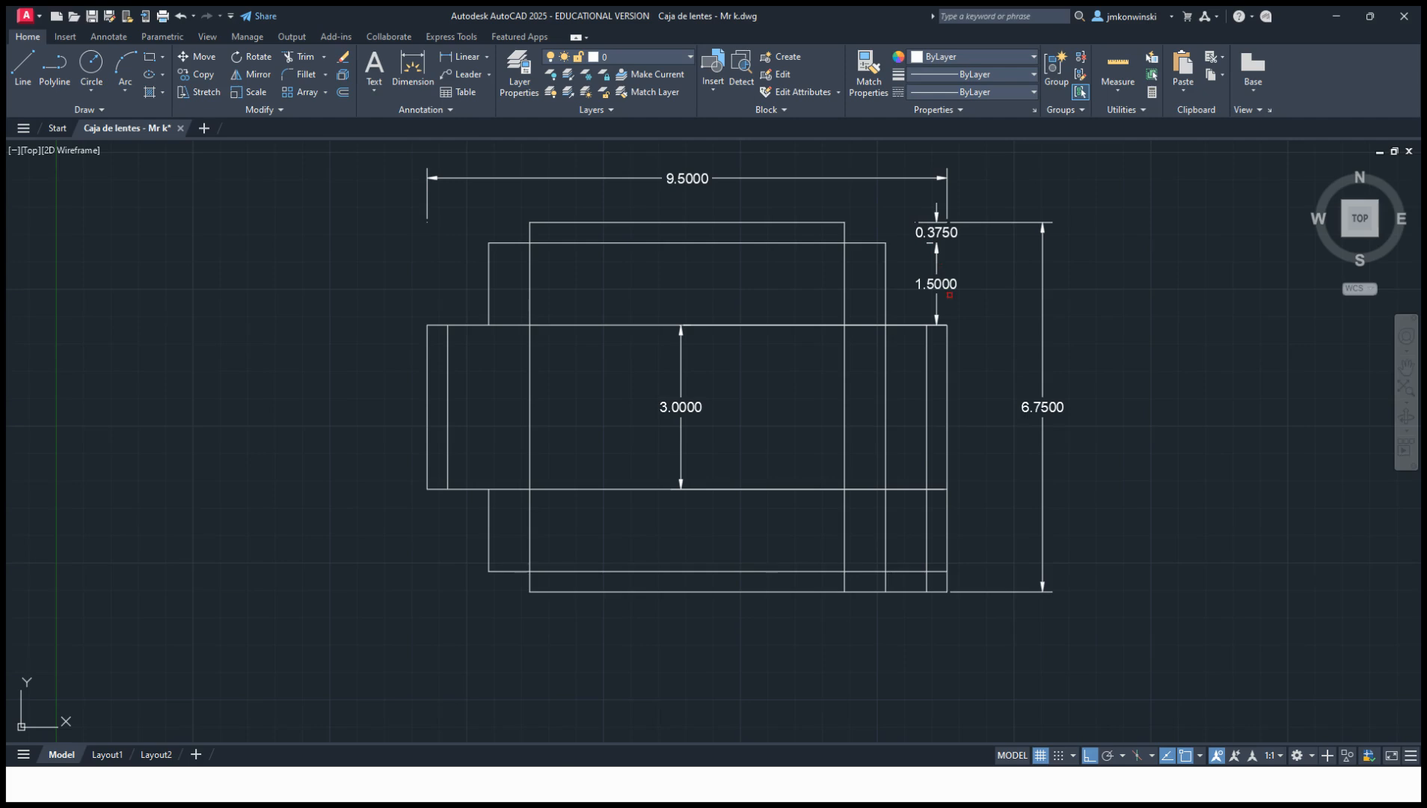
click(937, 284)
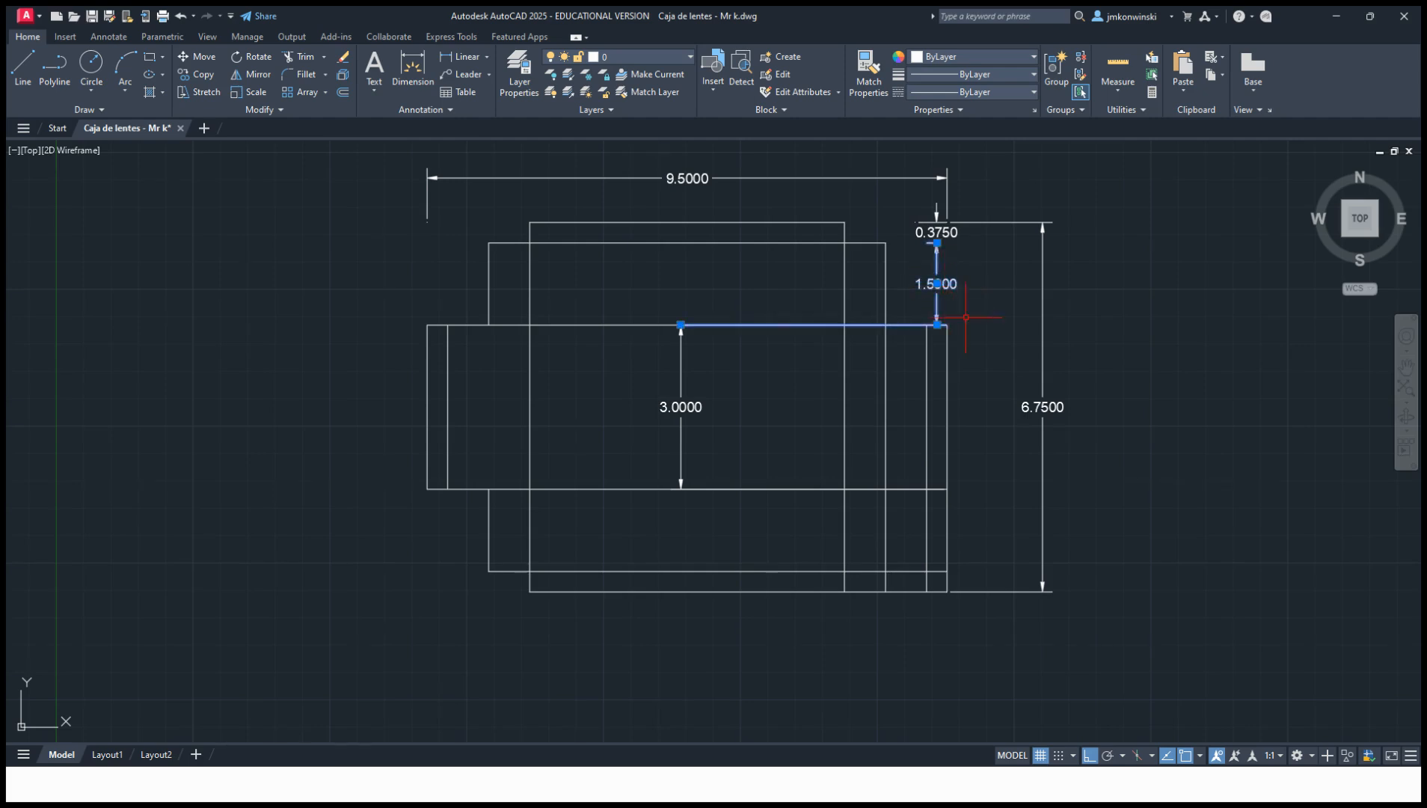
key(Delete)
click(935, 230)
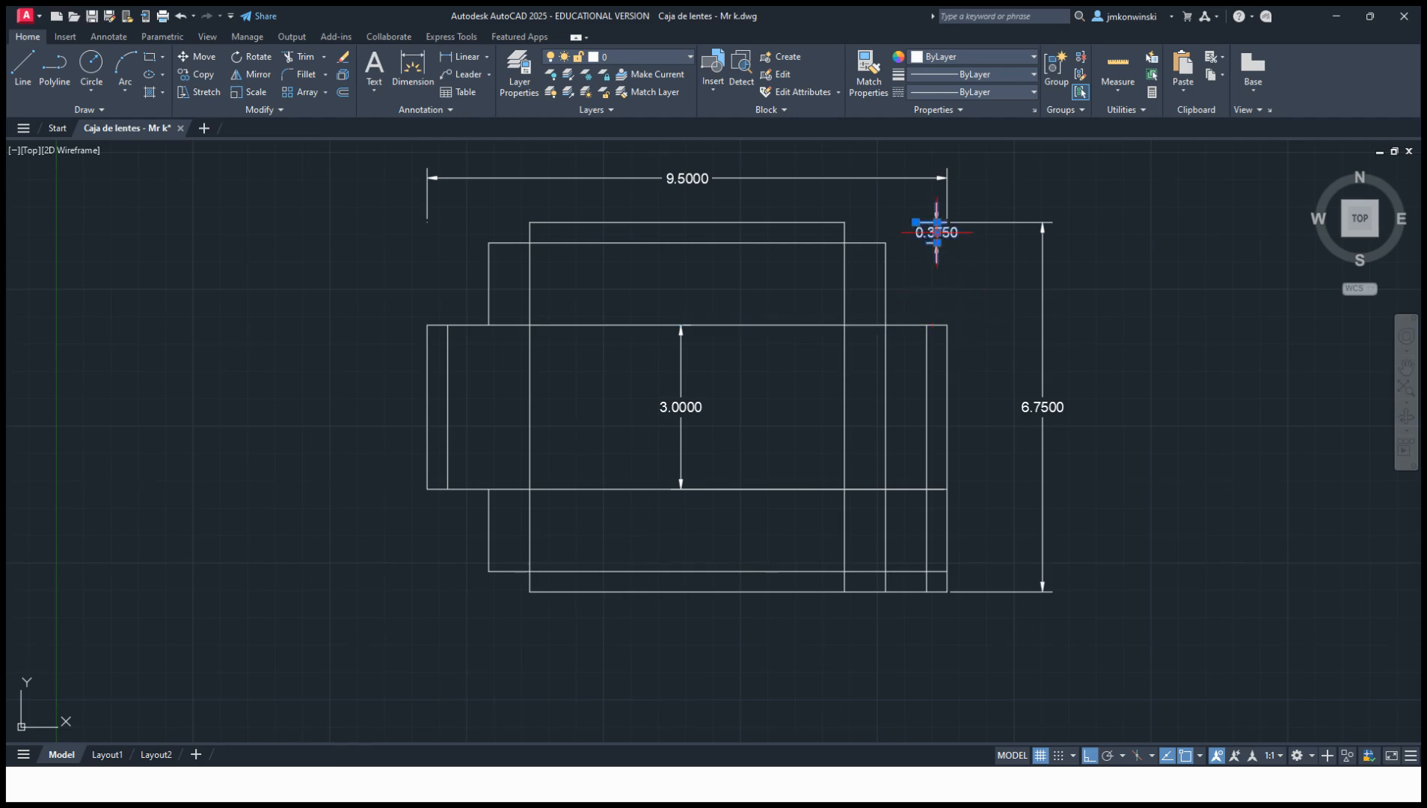
key(Delete)
Try trimming the right offset line in the middle panel and the lower-right corner, and undo these trims.
click(887, 375)
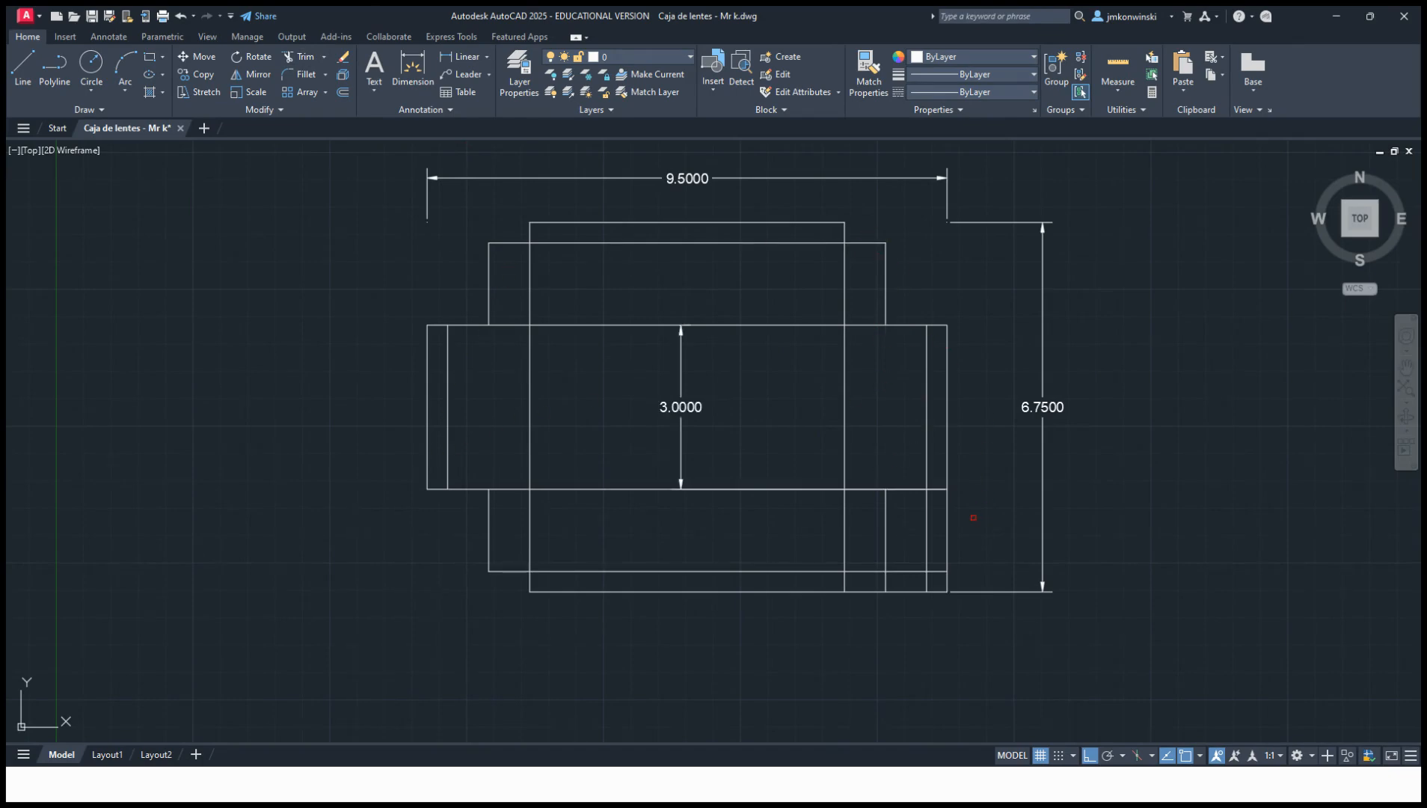
mouse_move(973, 517)
mouse_down()
mouse_move(924, 535)
mouse_move(955, 568)
mouse_move(931, 572)
mouse_move(919, 539)
mouse_up()
key(F8)
drag(904, 609, 962, 567)
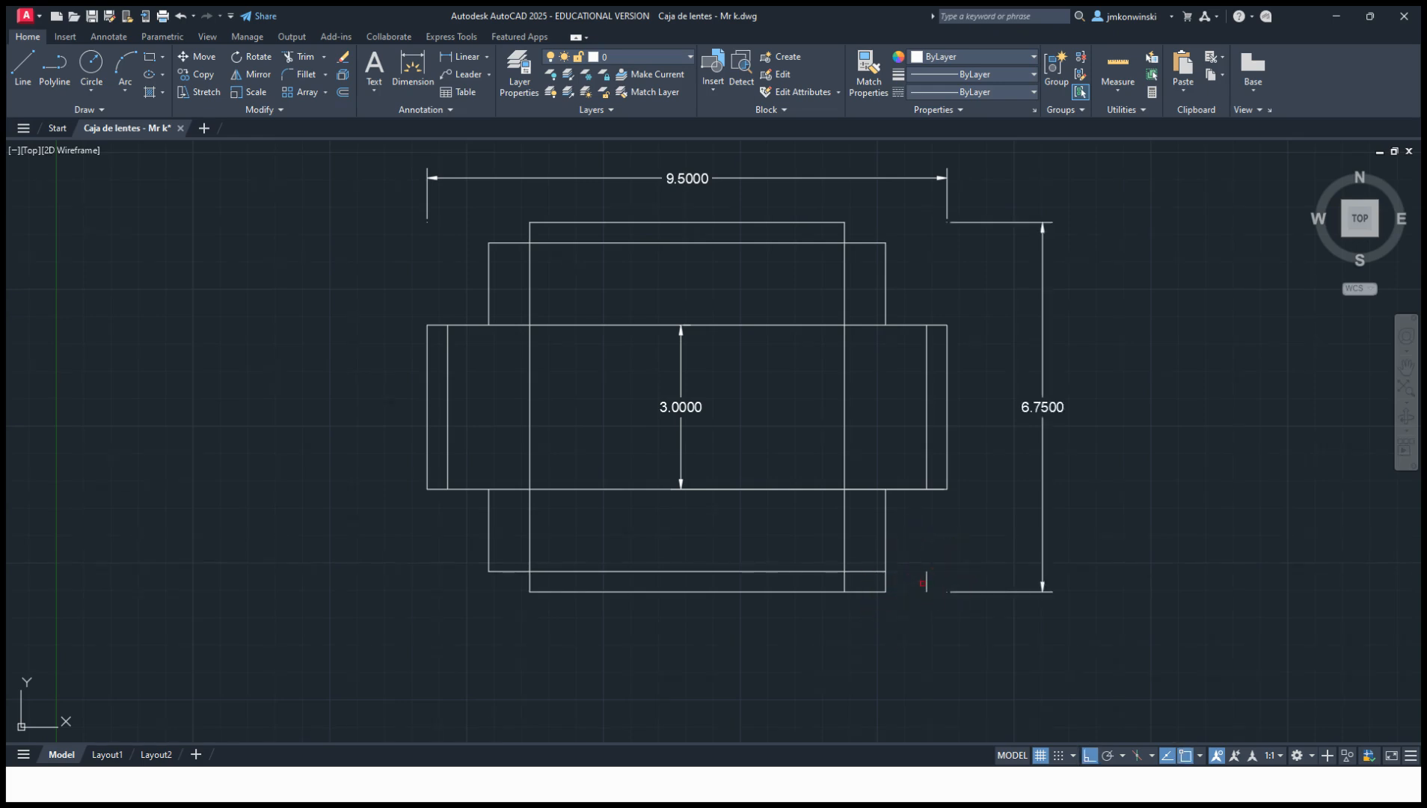
click(926, 582)
key(F8)
drag(866, 597, 901, 536)
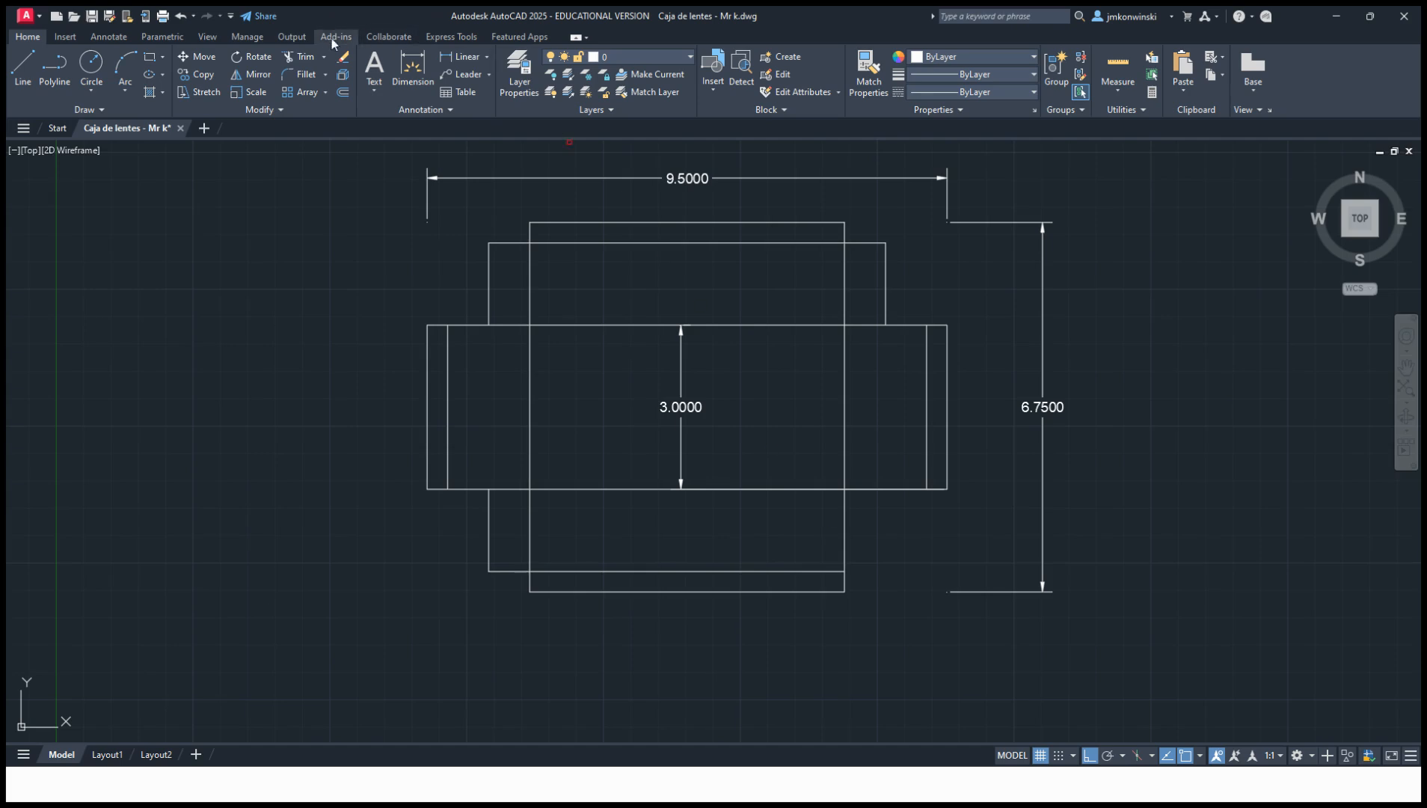
click(181, 18)
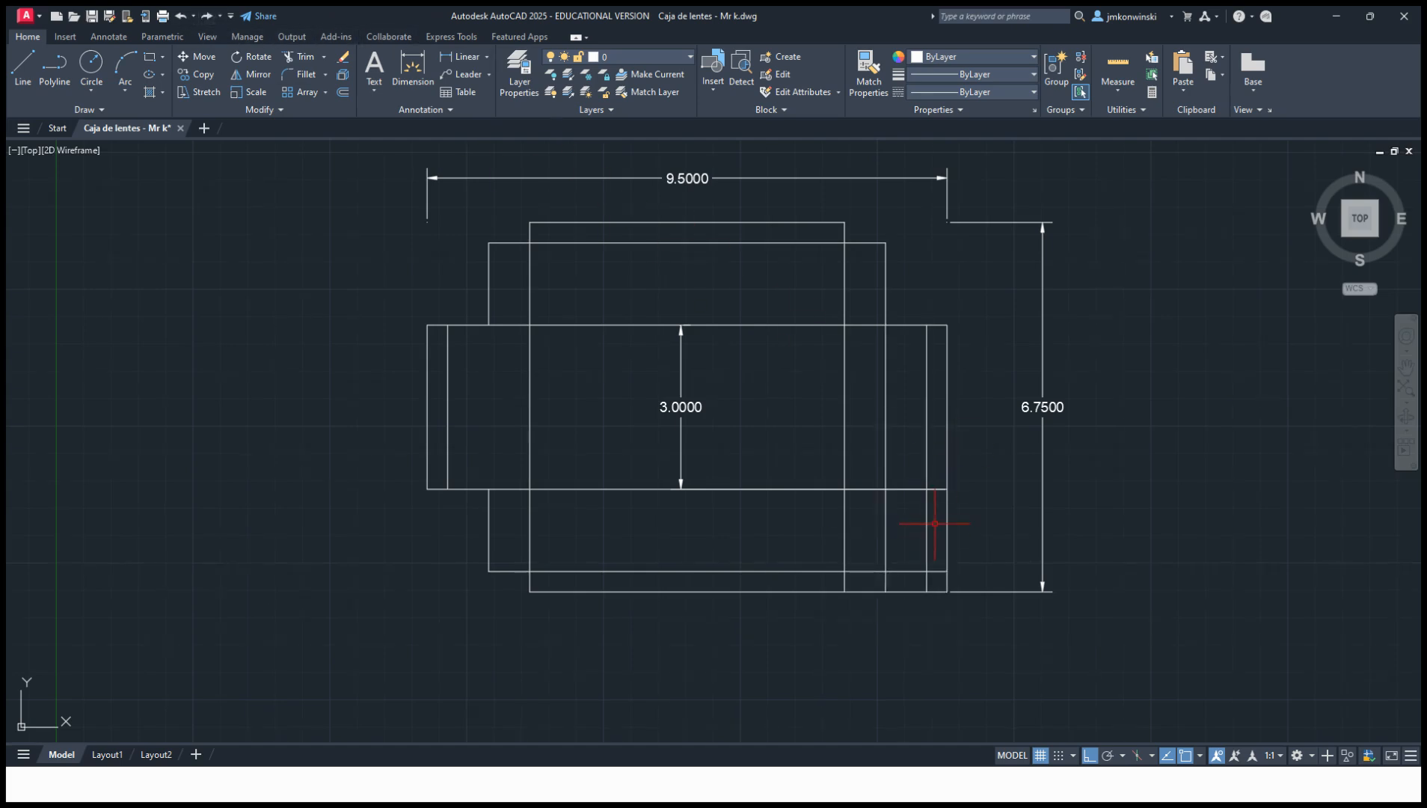
click(973, 505)
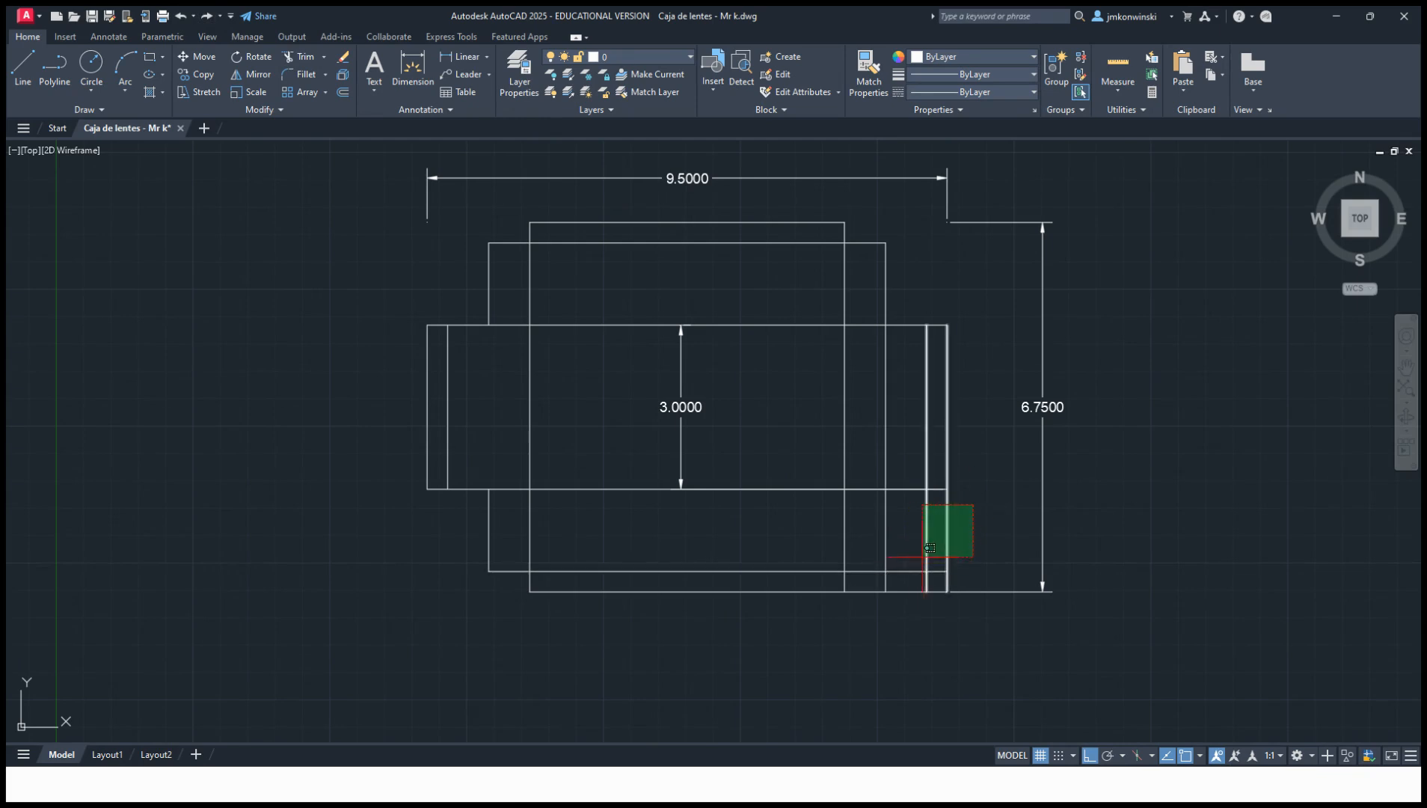
click(930, 548)
key(Delete)
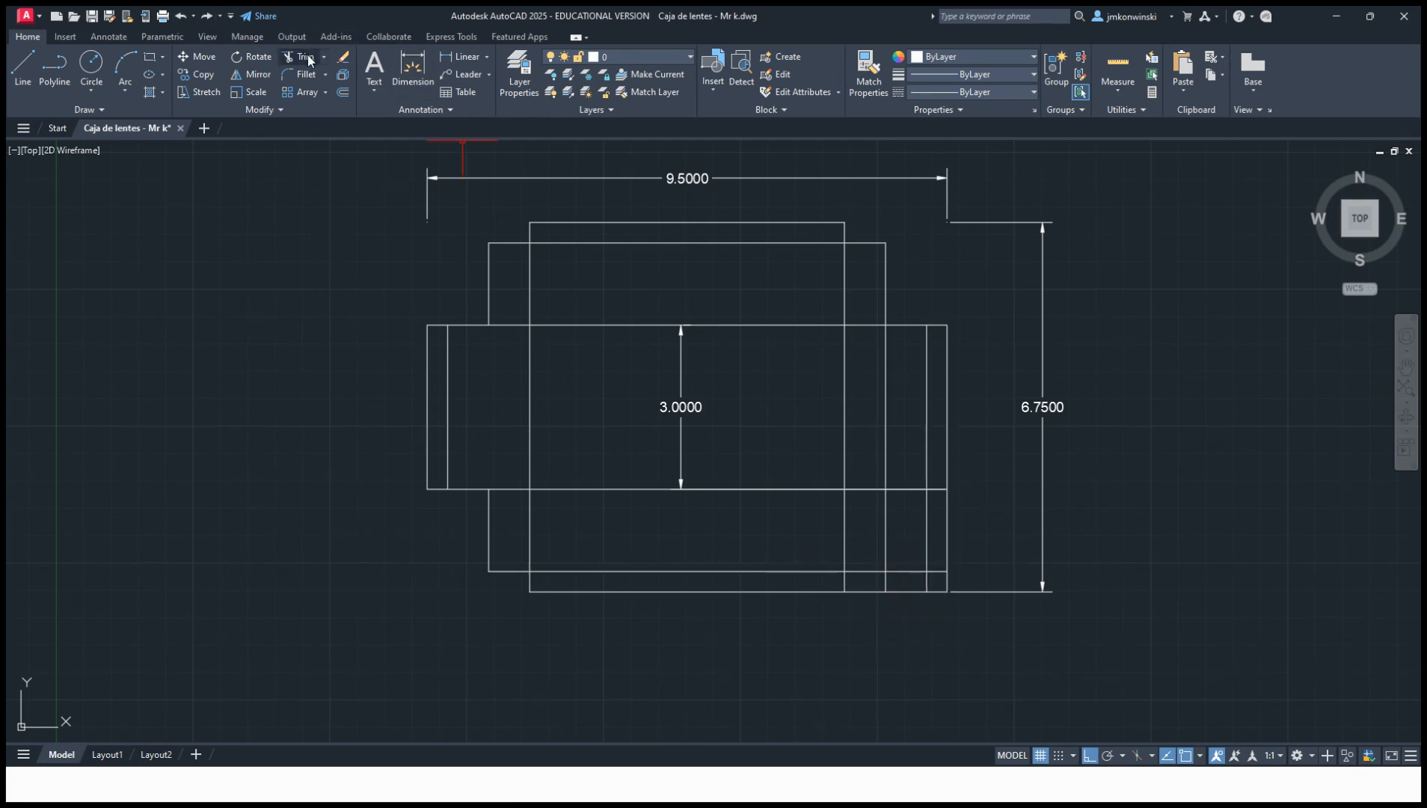
Trim the lower-right corner to match the other flaps and trim the right offset line out of the middle panel.
click(884, 618)
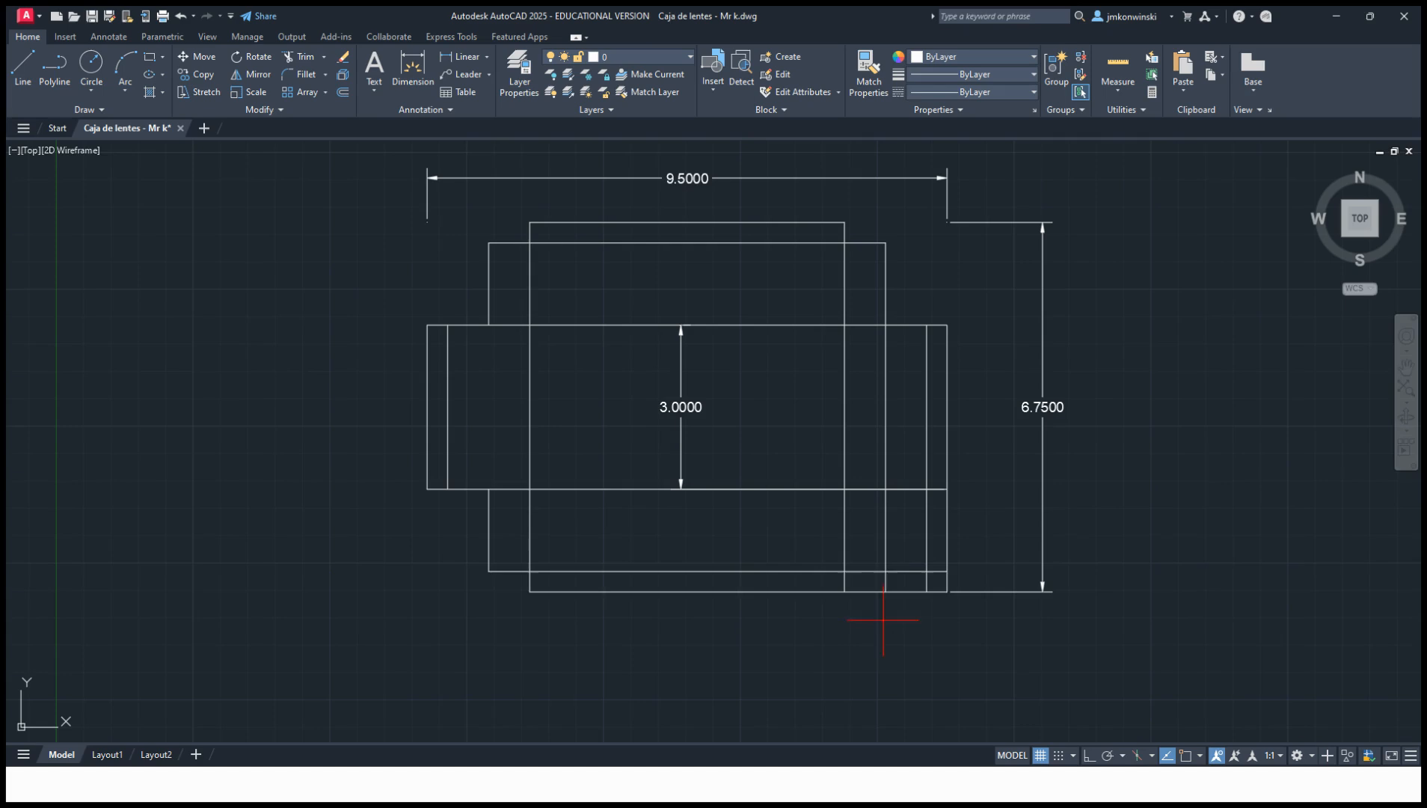
click(935, 550)
click(922, 587)
click(952, 548)
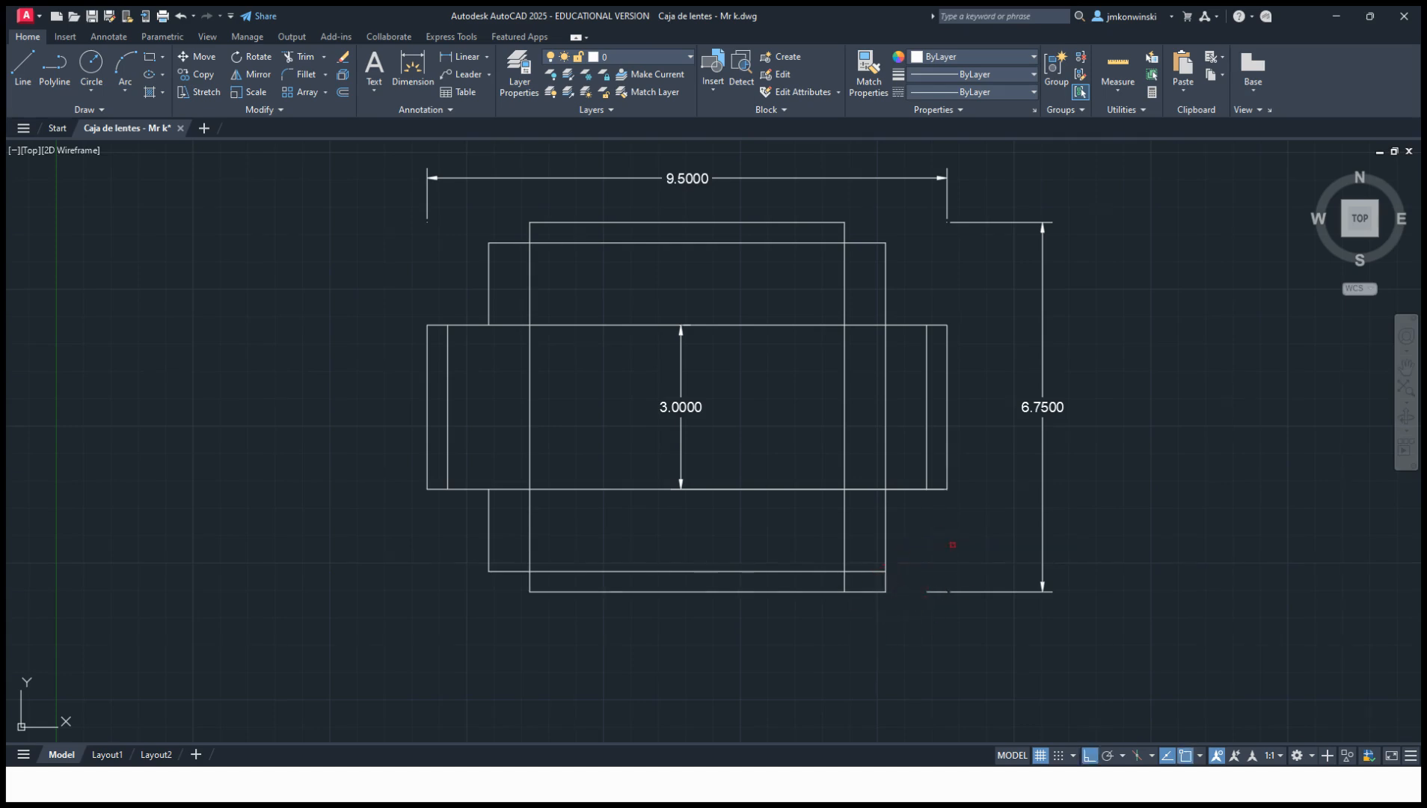
click(926, 607)
click(935, 586)
click(868, 603)
click(889, 583)
click(886, 393)
Offset the middle panel's upper edge upward and the upper side flaps' top line downward by the same distance.
click(345, 96)
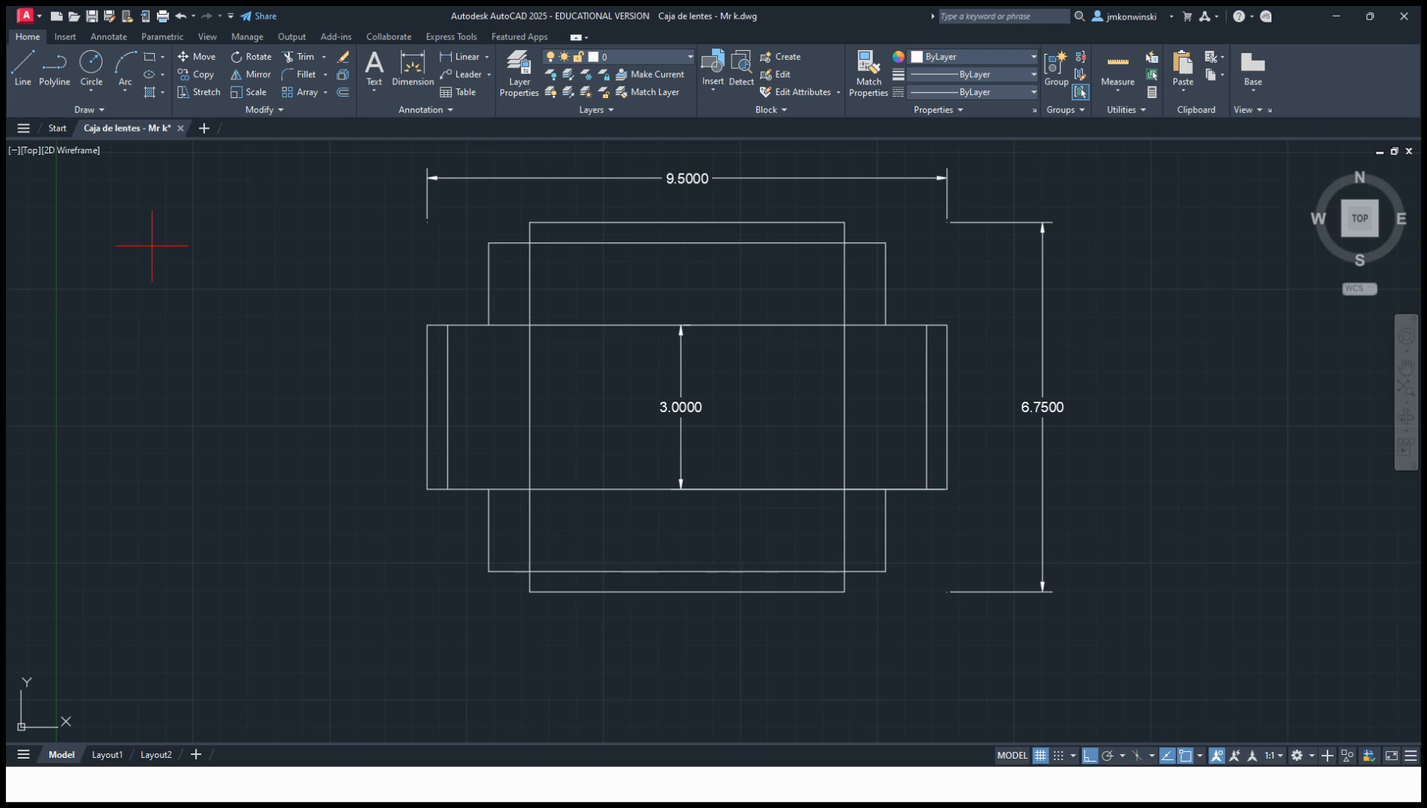
key(Return)
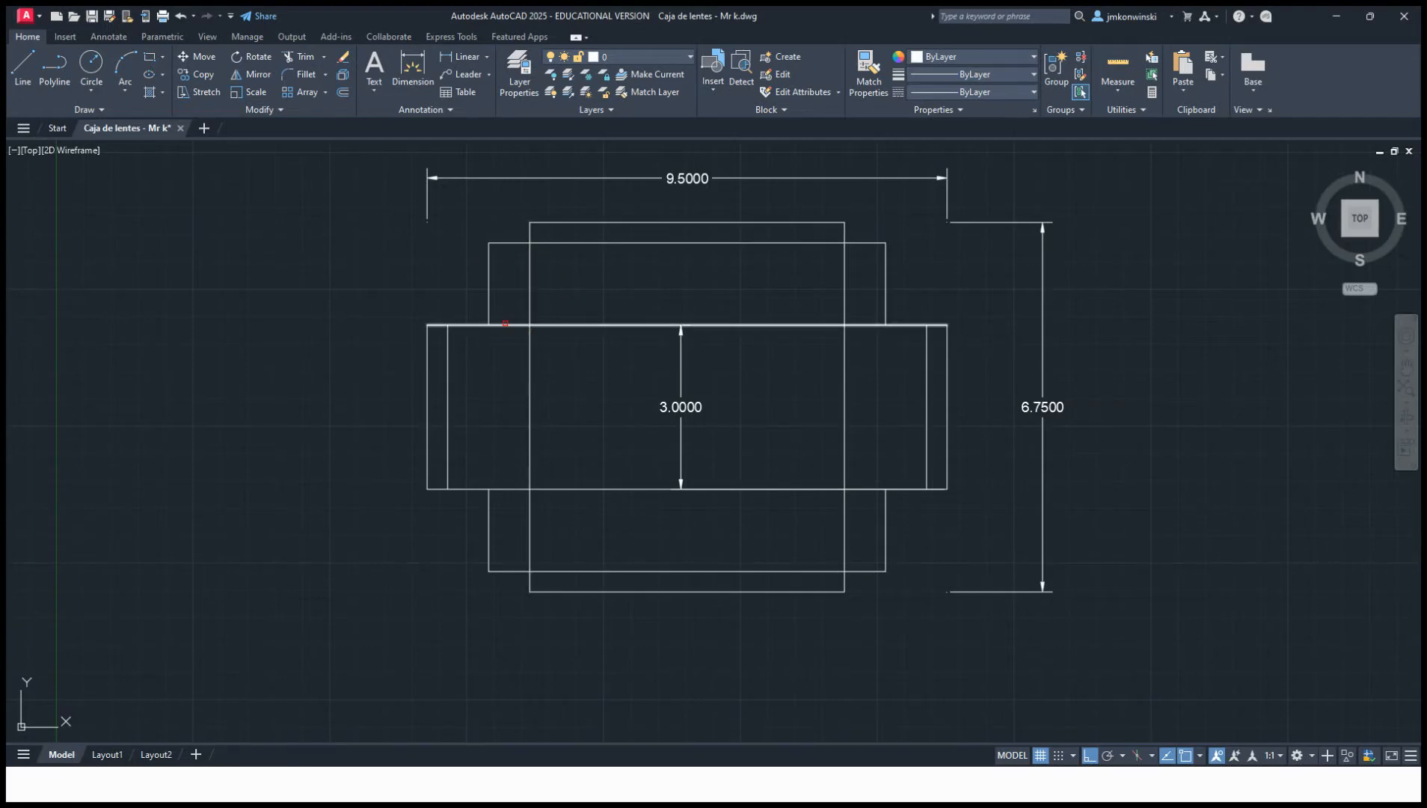
click(506, 323)
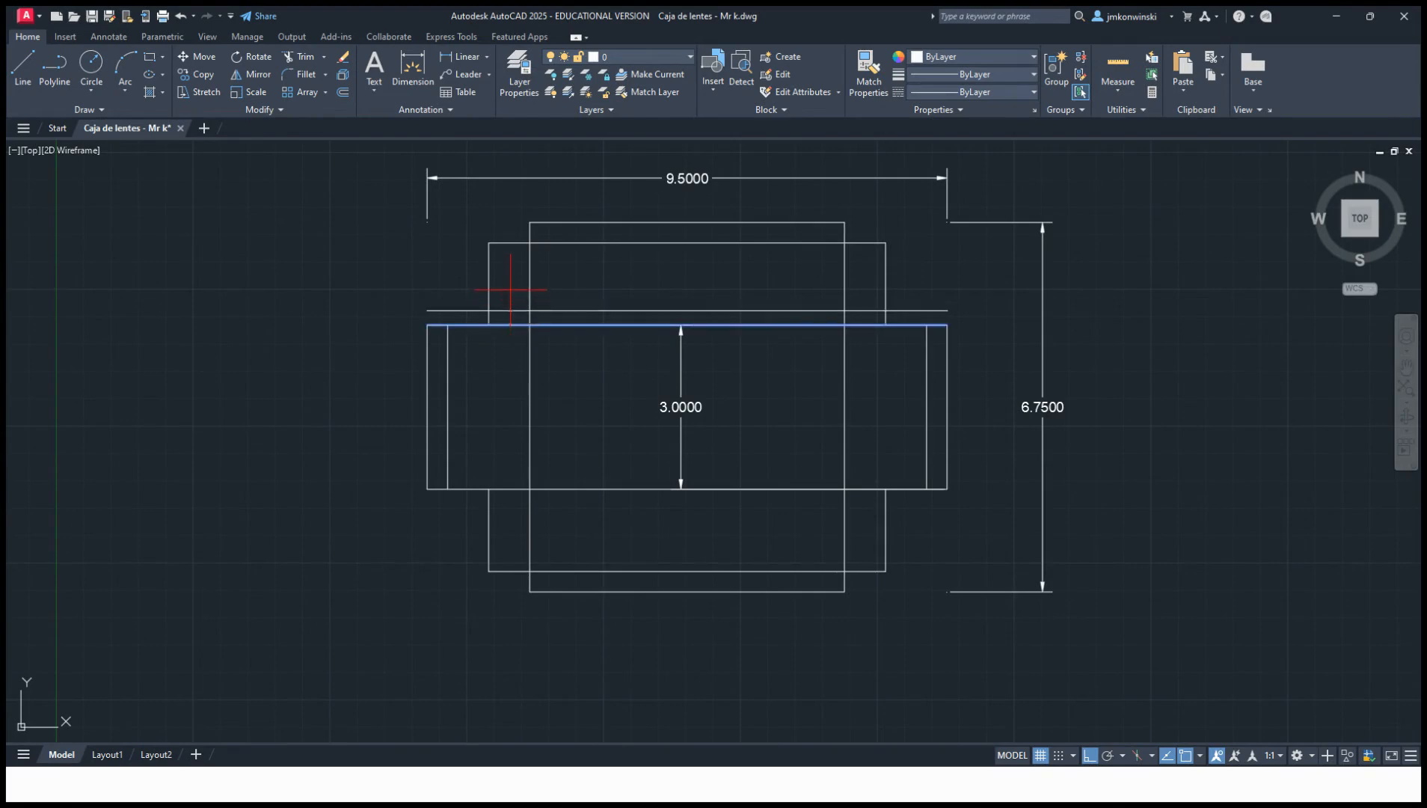
click(500, 297)
click(514, 244)
click(515, 263)
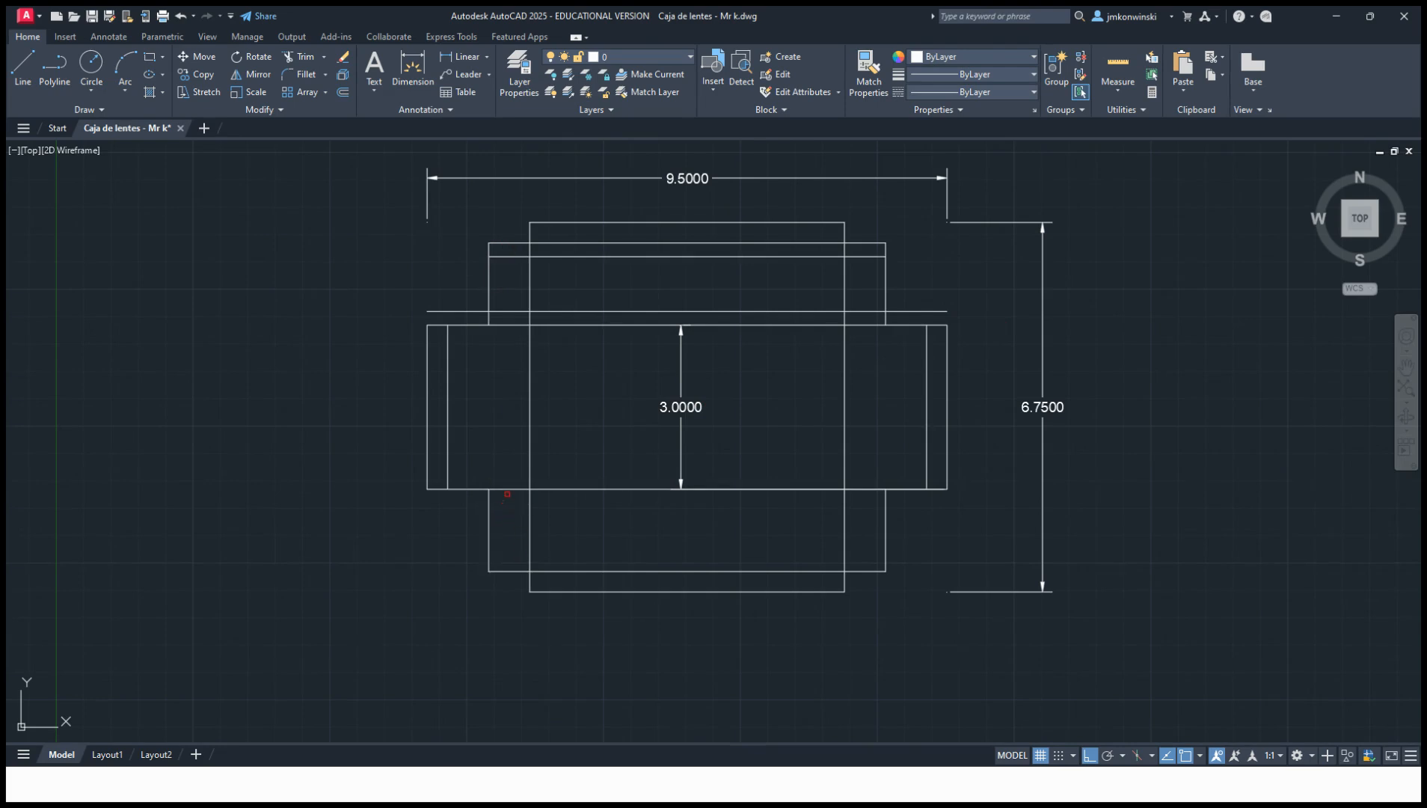
Offset the middle panel's lower edge downward and the lower side flaps' bottom line upward.
click(507, 490)
click(510, 537)
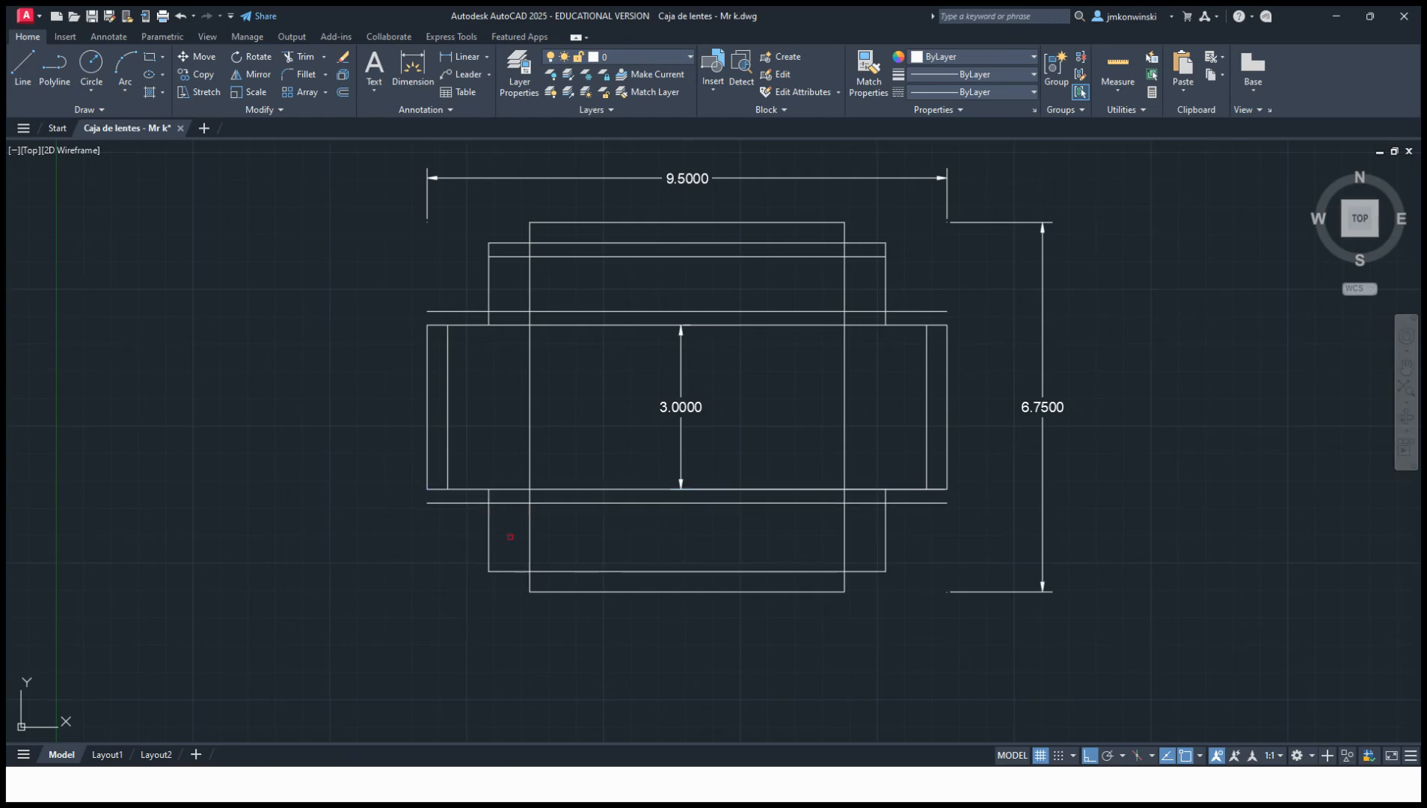
click(504, 571)
click(507, 545)
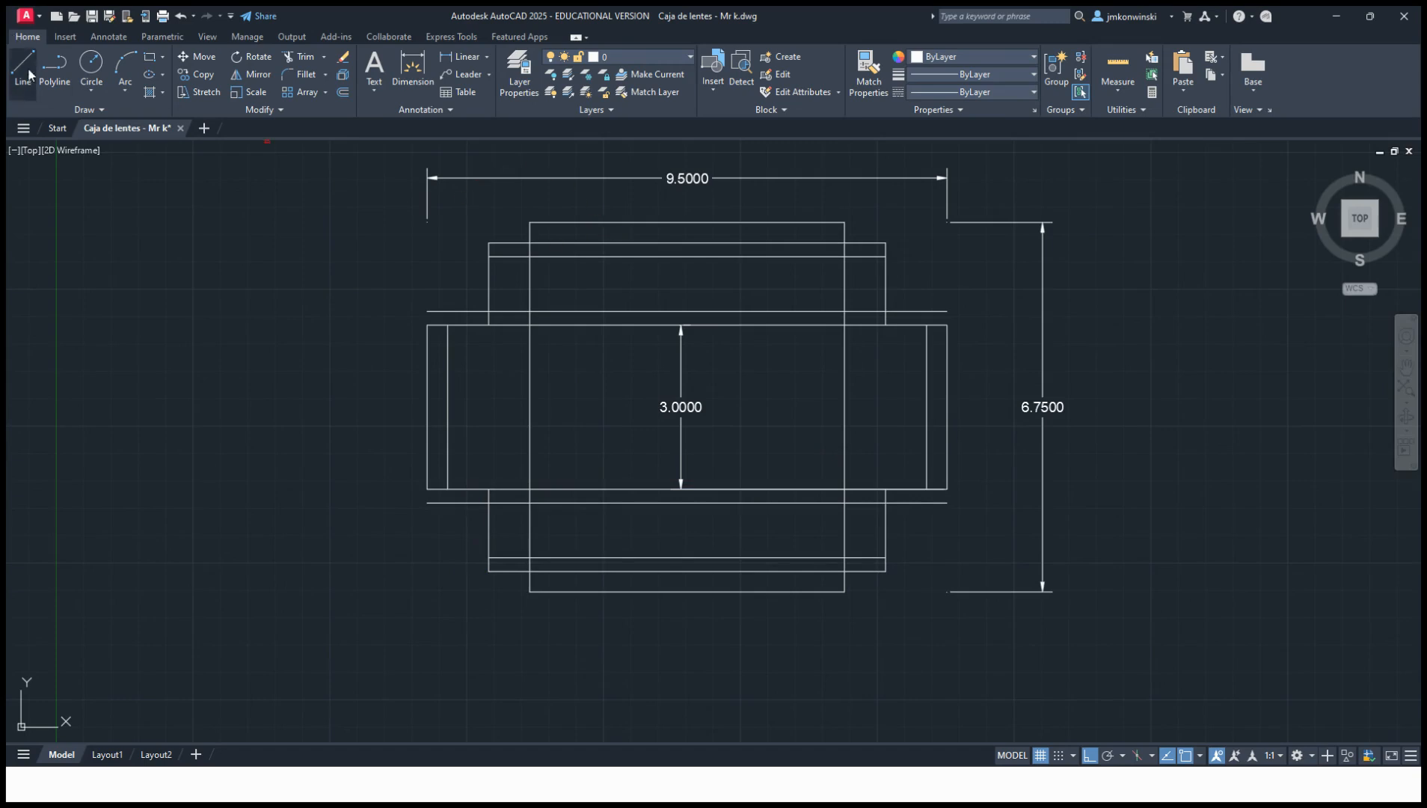
Draw a slanted line across the upper-left flap's top corner, from its outer edge at the offset line to the flap's inner top corner.
click(202, 75)
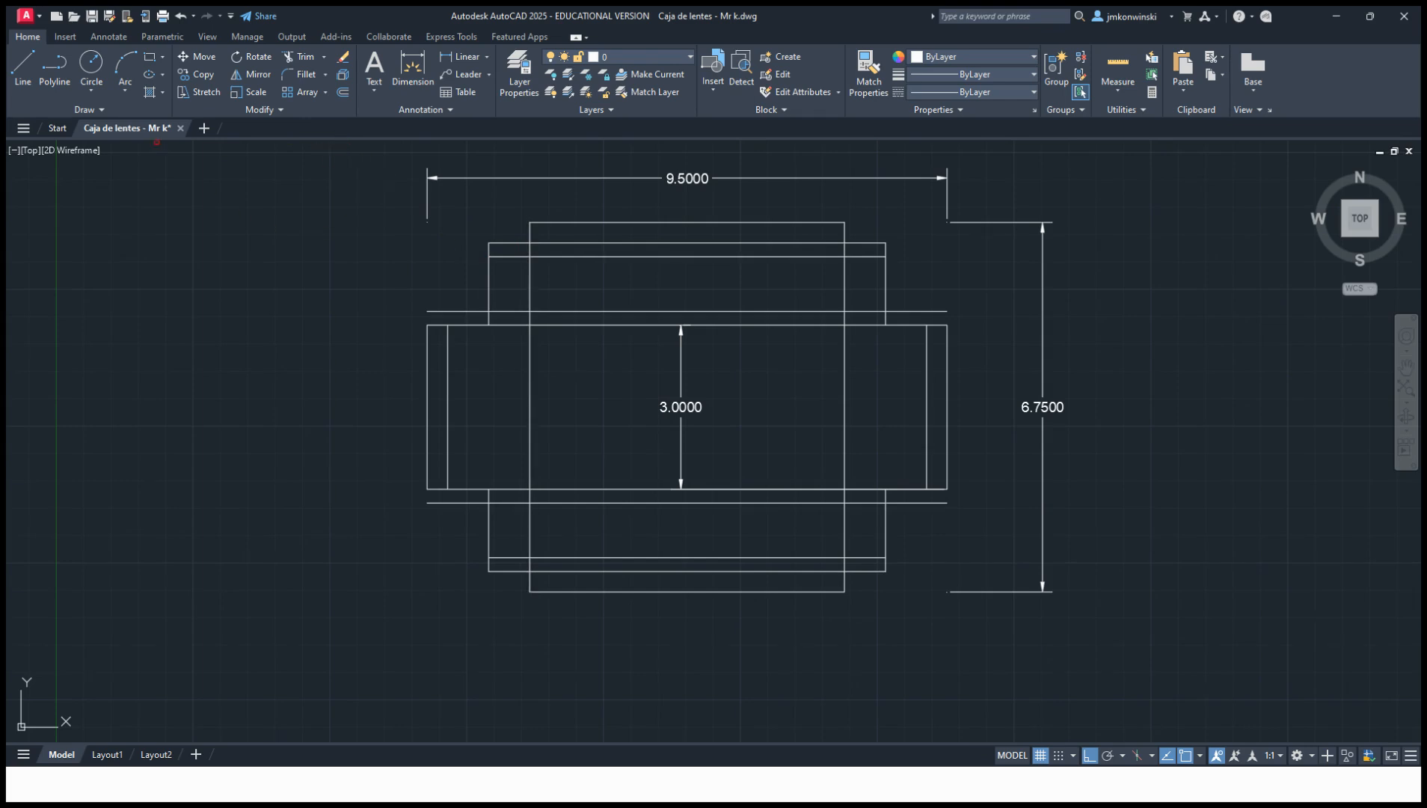
click(25, 69)
scroll(498, 250, up, 2)
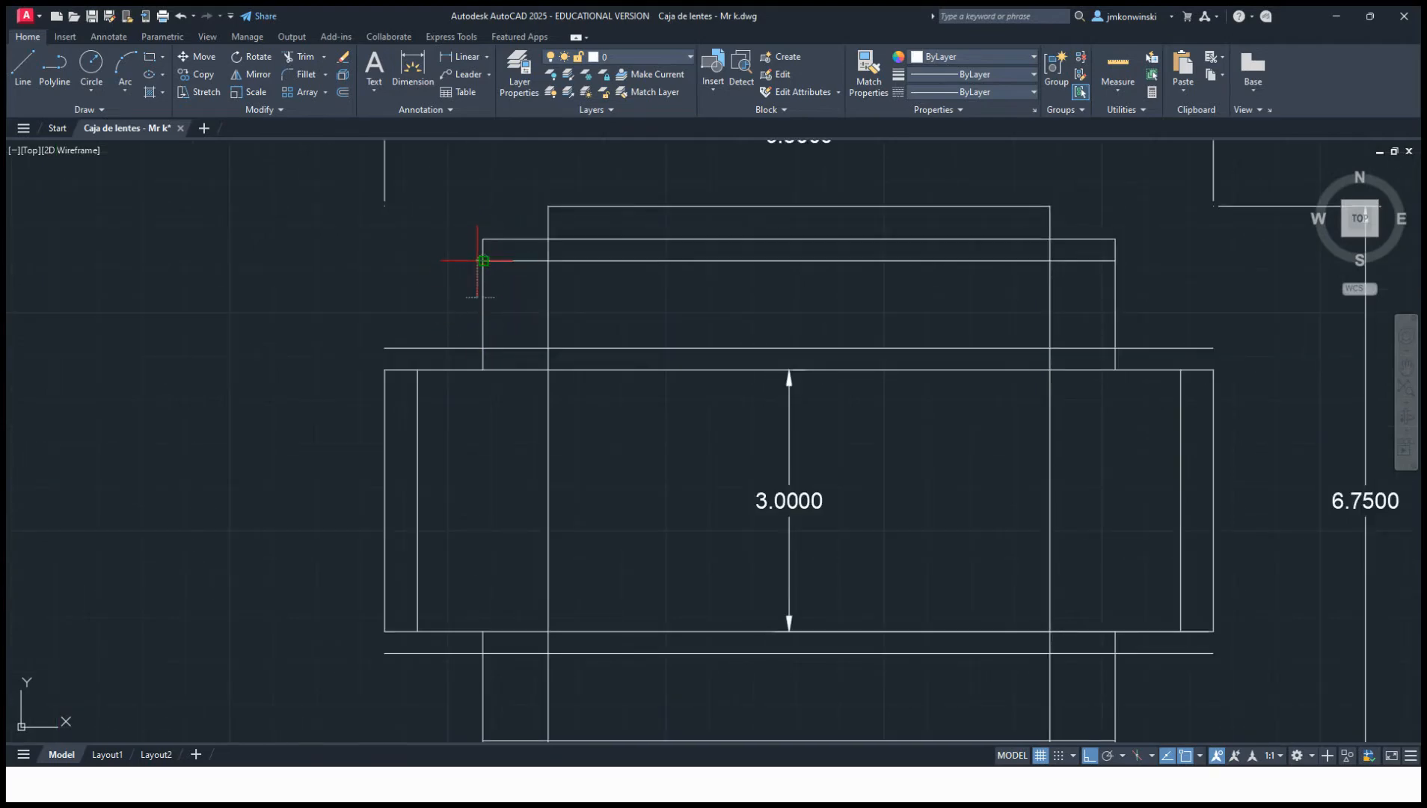
click(548, 239)
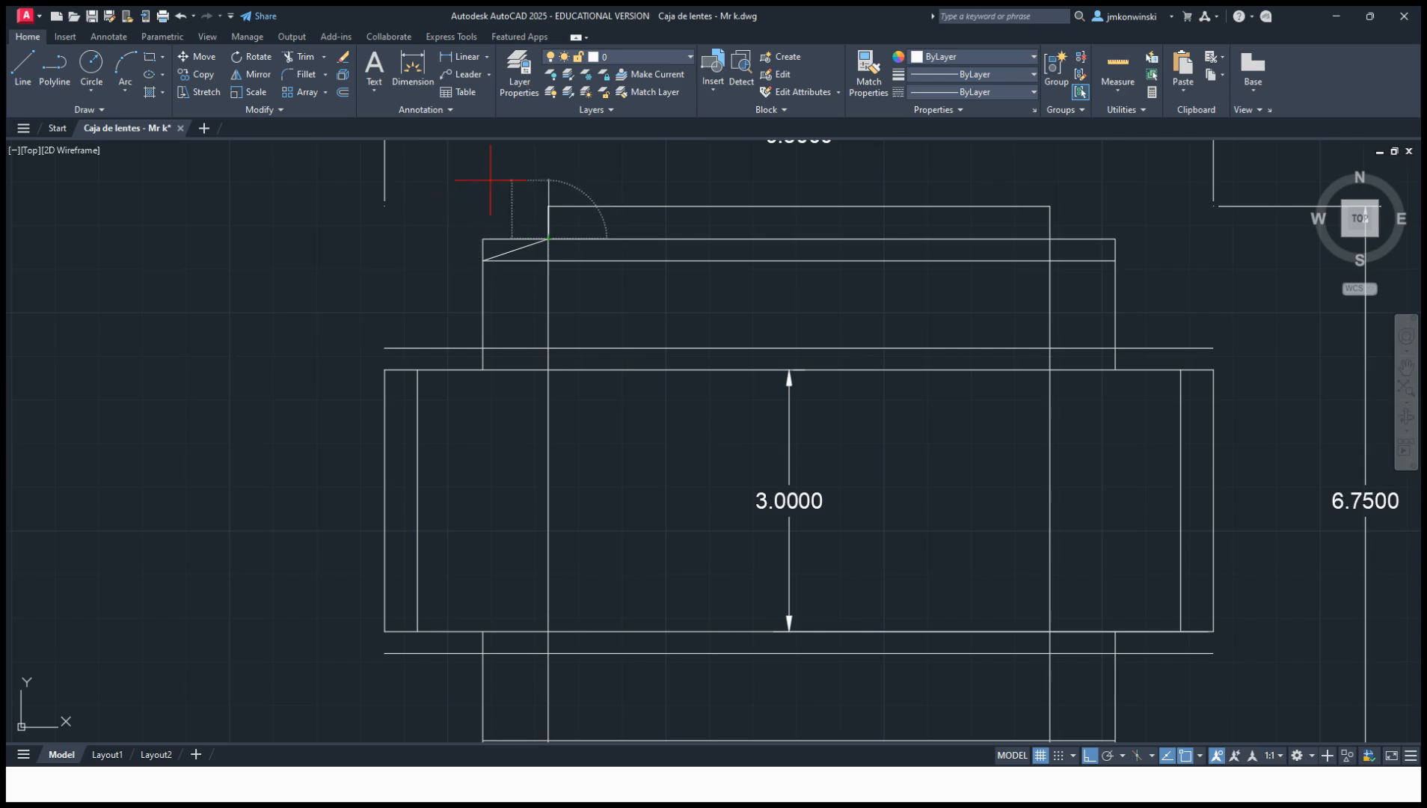
key(Escape)
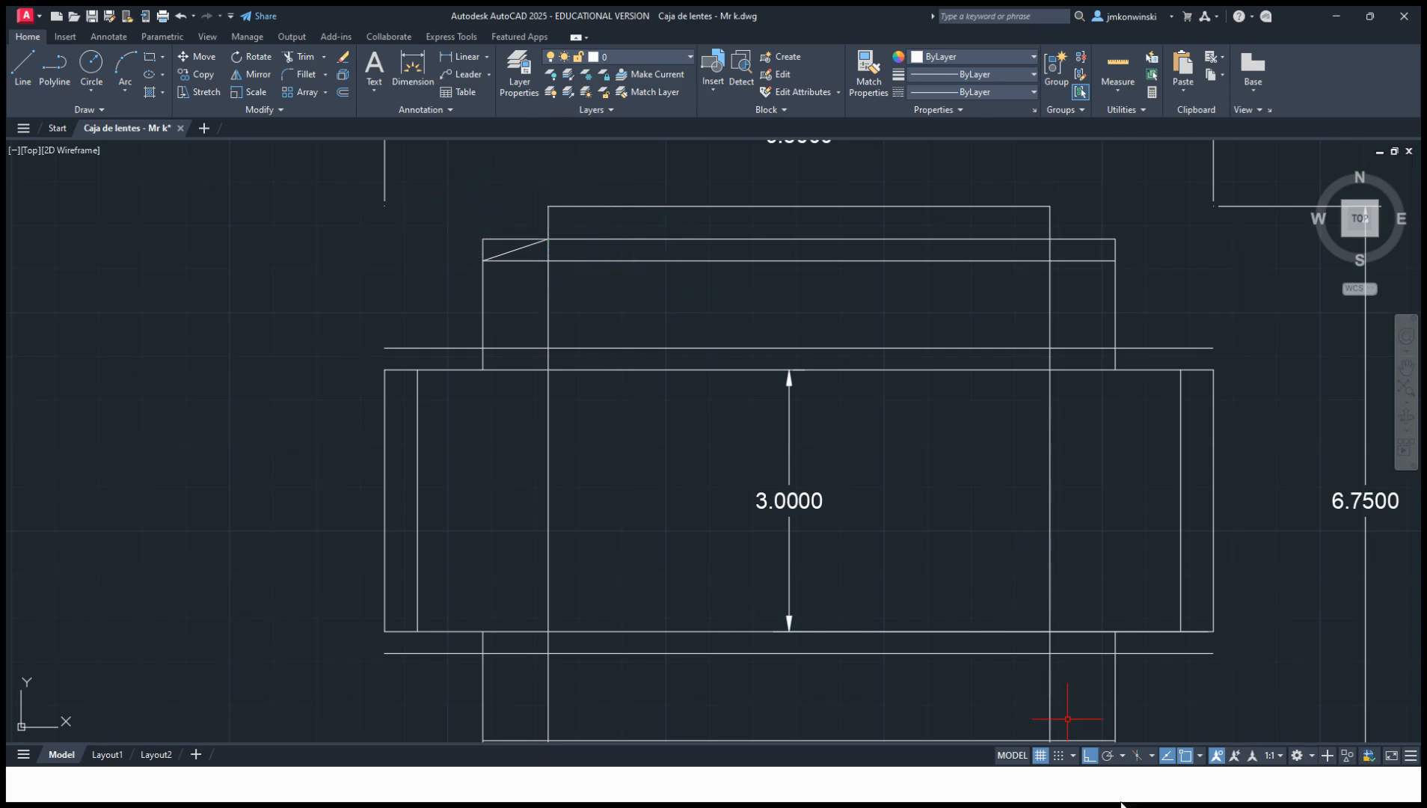
Turn off ortho mode and draw the matching slanted line across the top corner of the upper-right flap.
click(1090, 755)
click(24, 67)
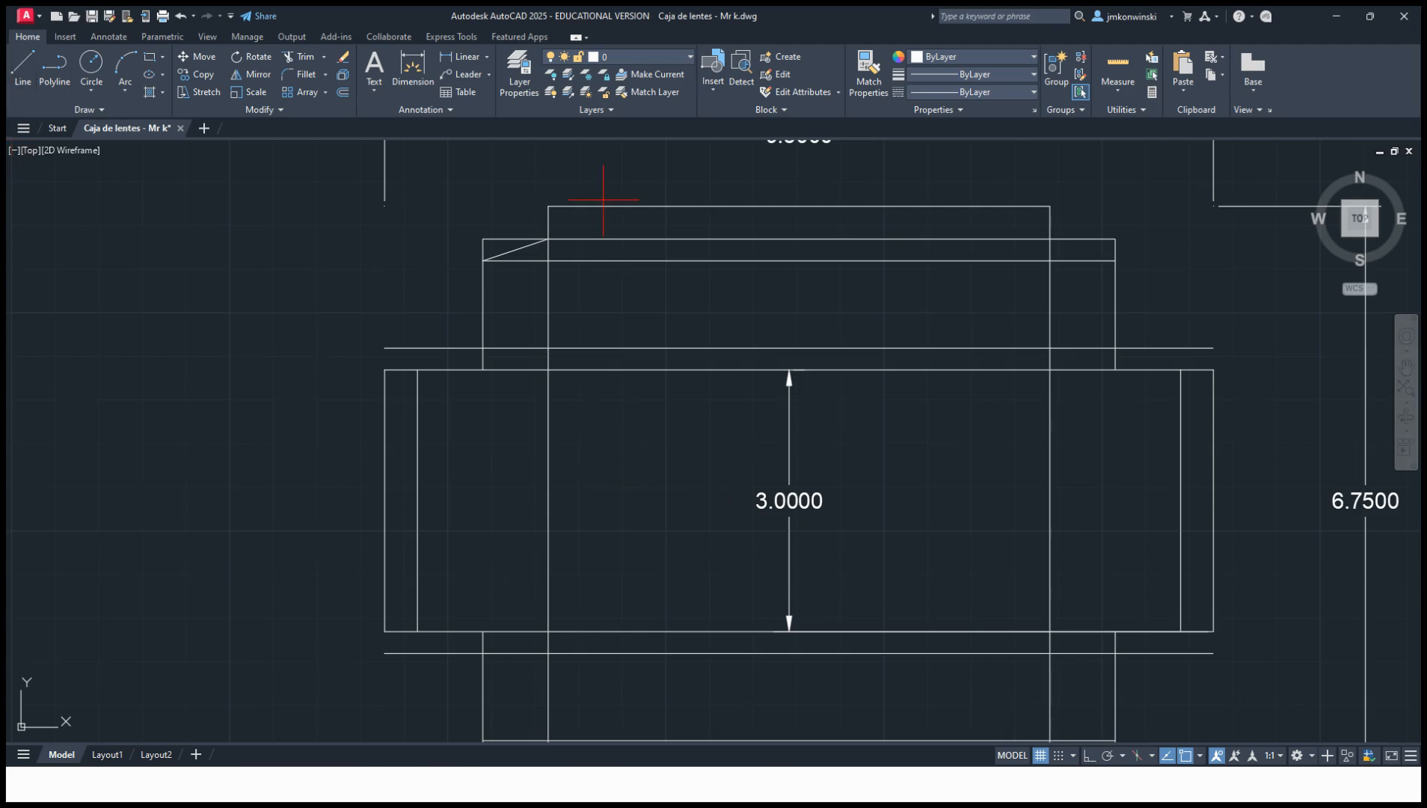
click(1050, 239)
click(1116, 260)
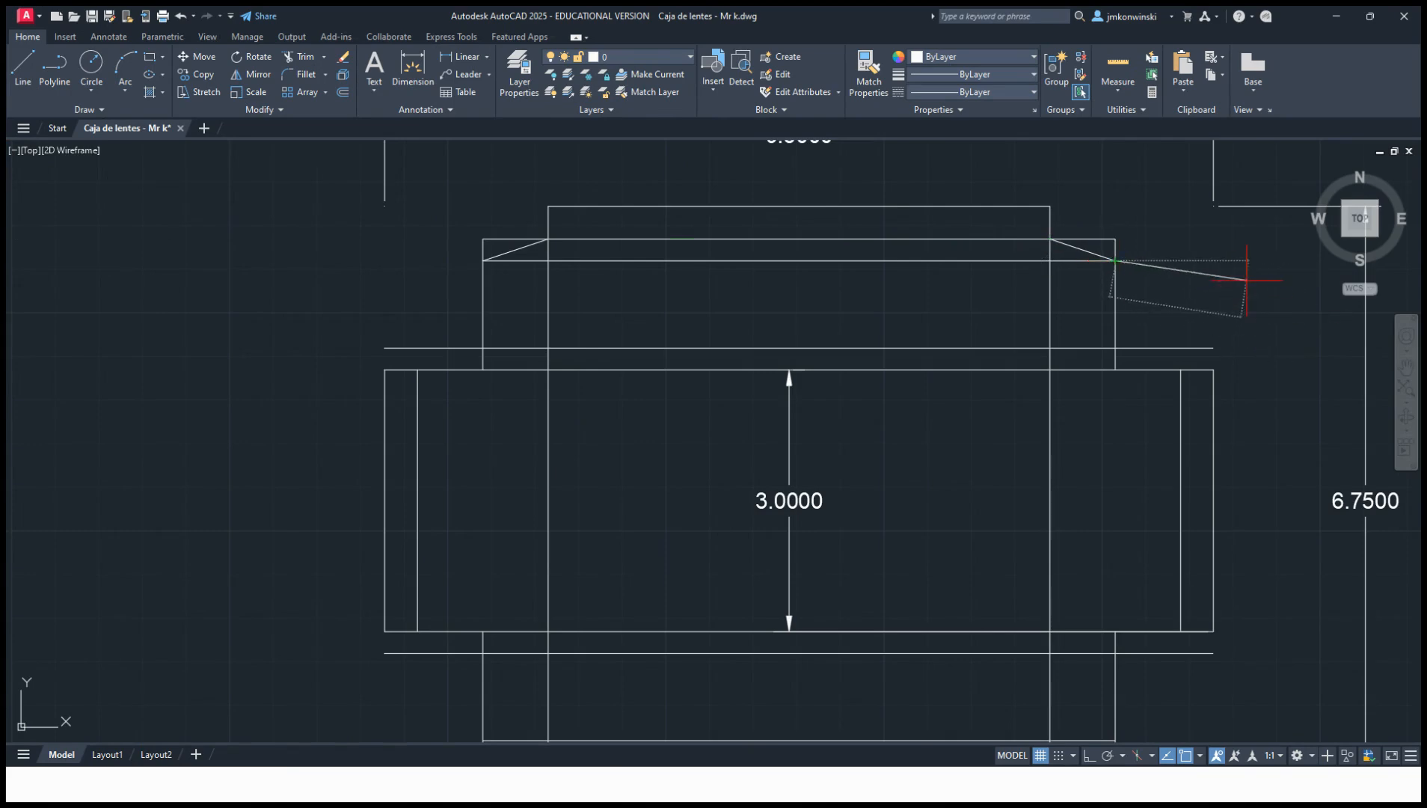
key(Escape)
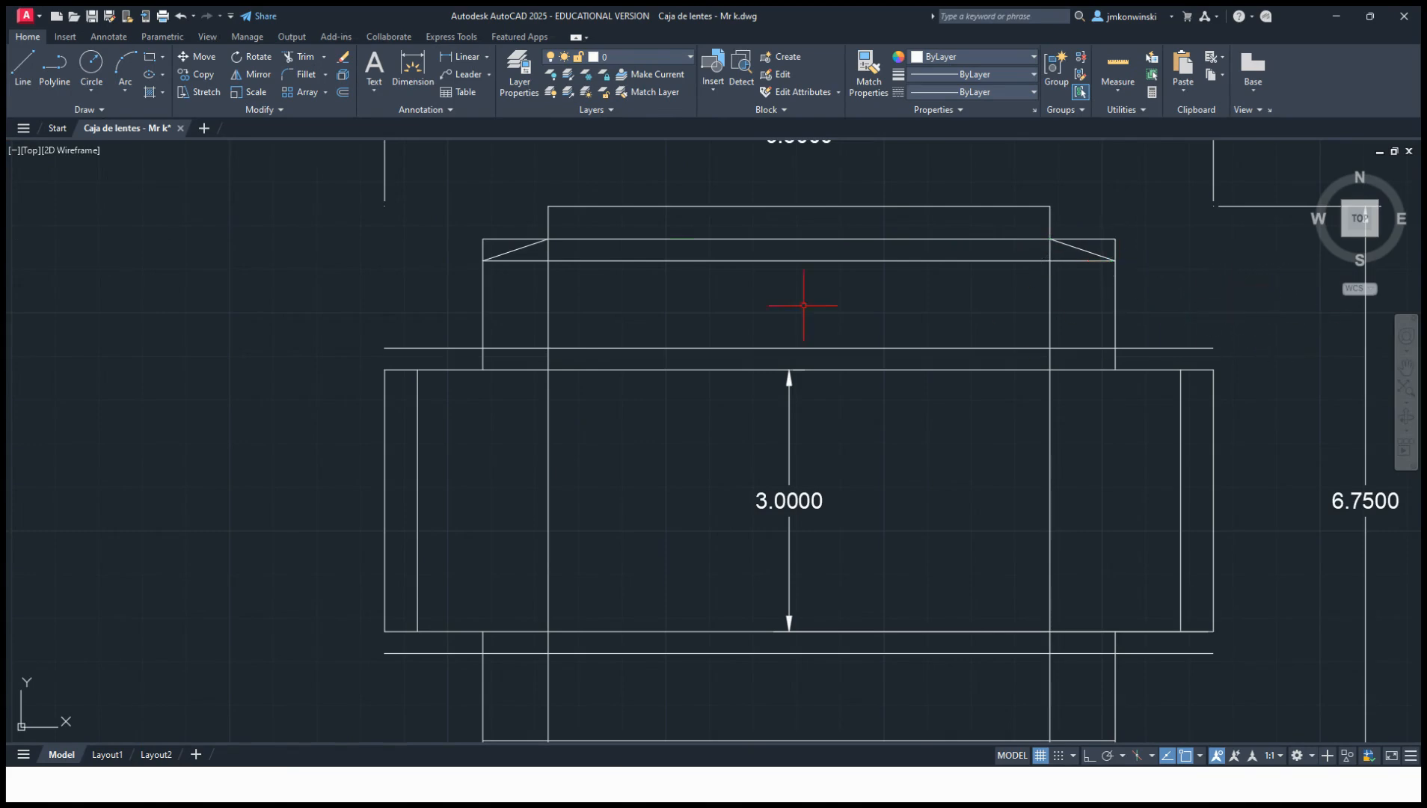
Draw slanted lines across the bottom corners of both upper side flaps, from the outer edges at the offset line to the fold corners.
click(30, 71)
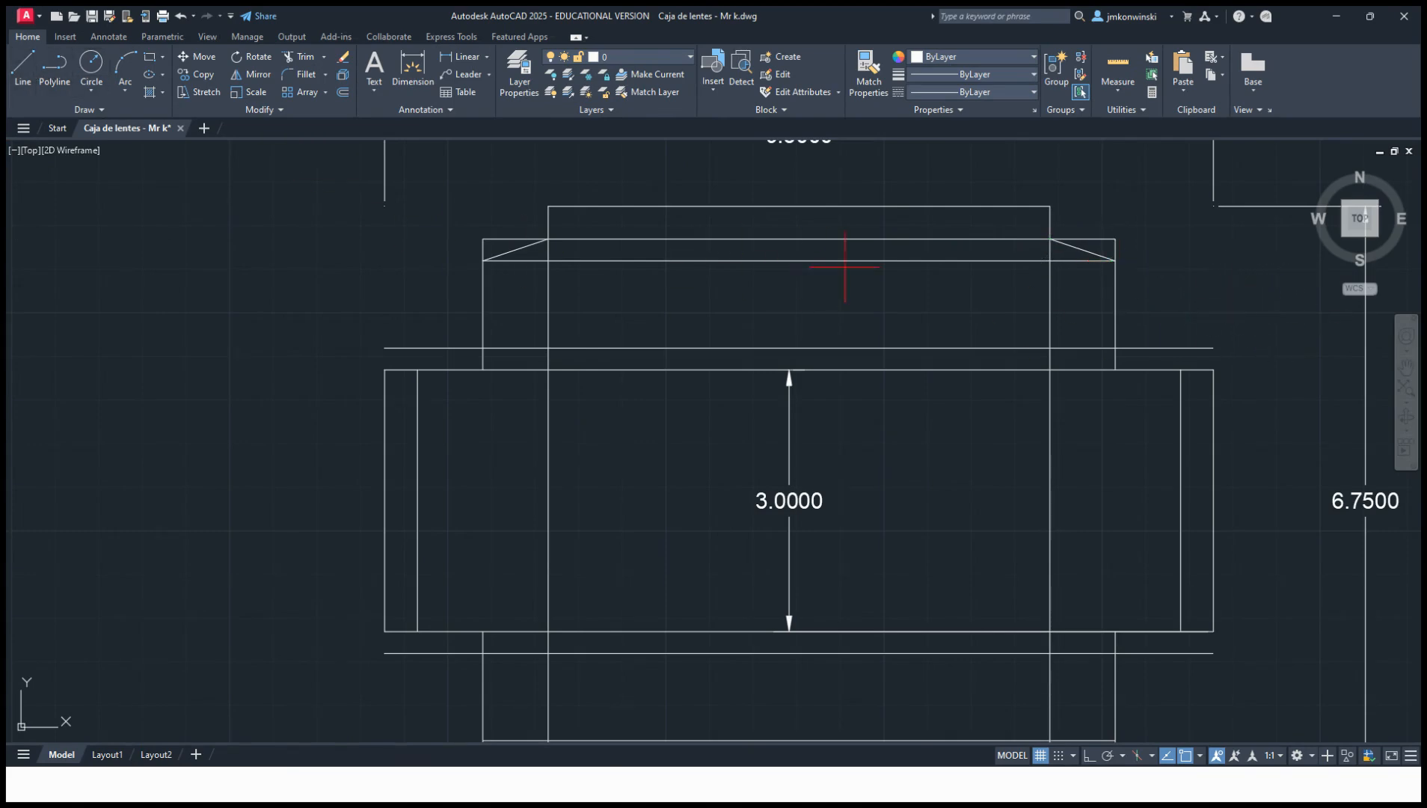
click(1115, 348)
click(1049, 370)
key(Escape)
click(483, 348)
click(549, 370)
key(Escape)
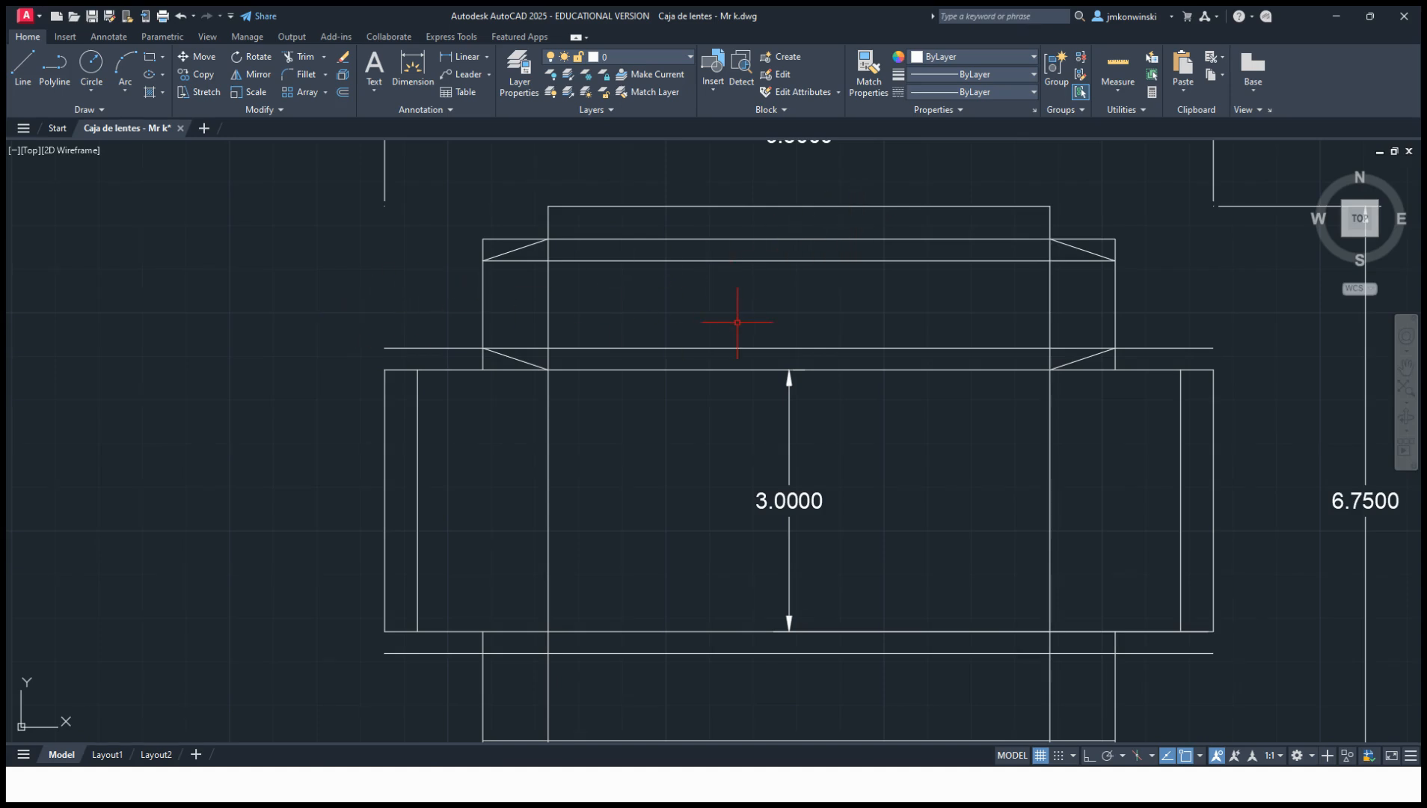
Delete the two horizontal offset helper lines that run through the upper side flaps.
click(434, 347)
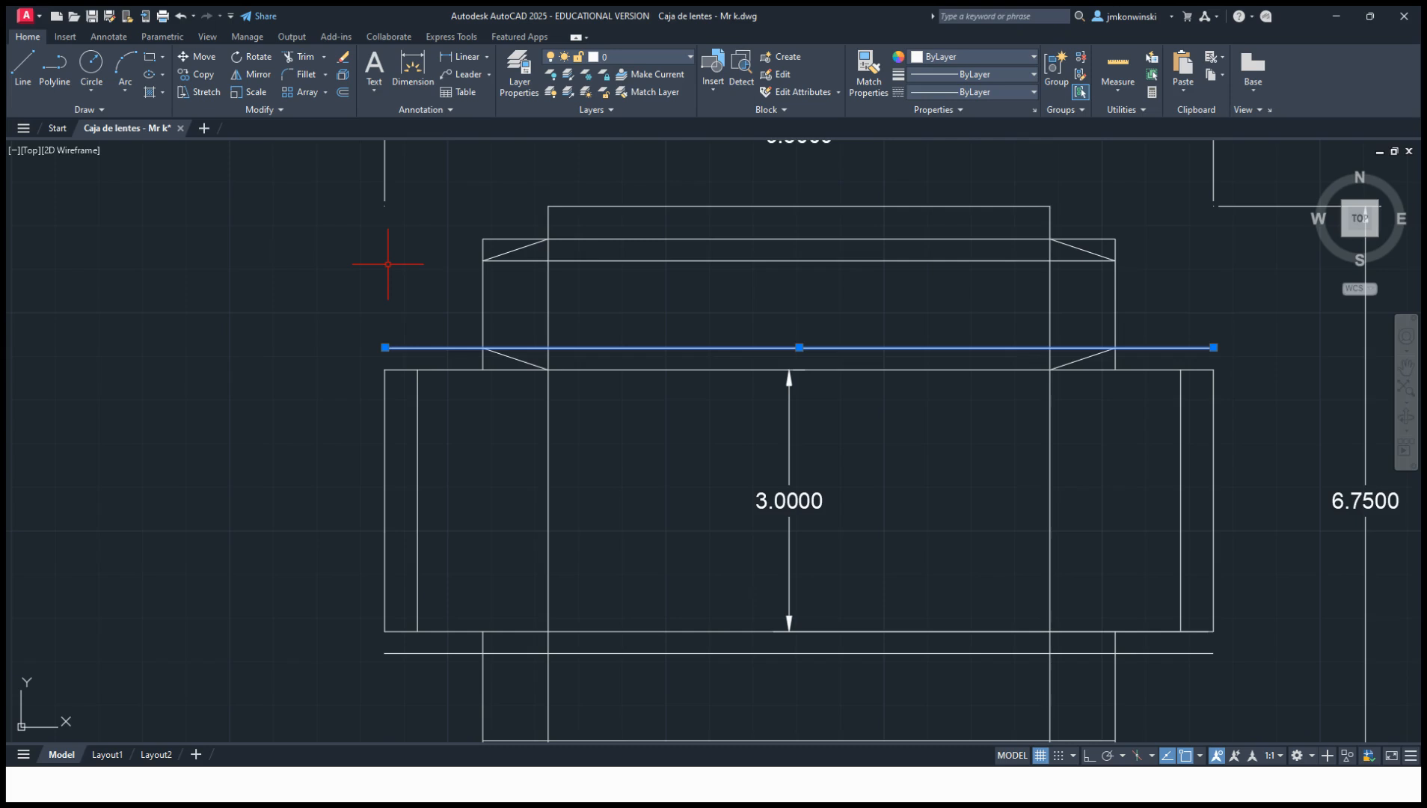
key(Delete)
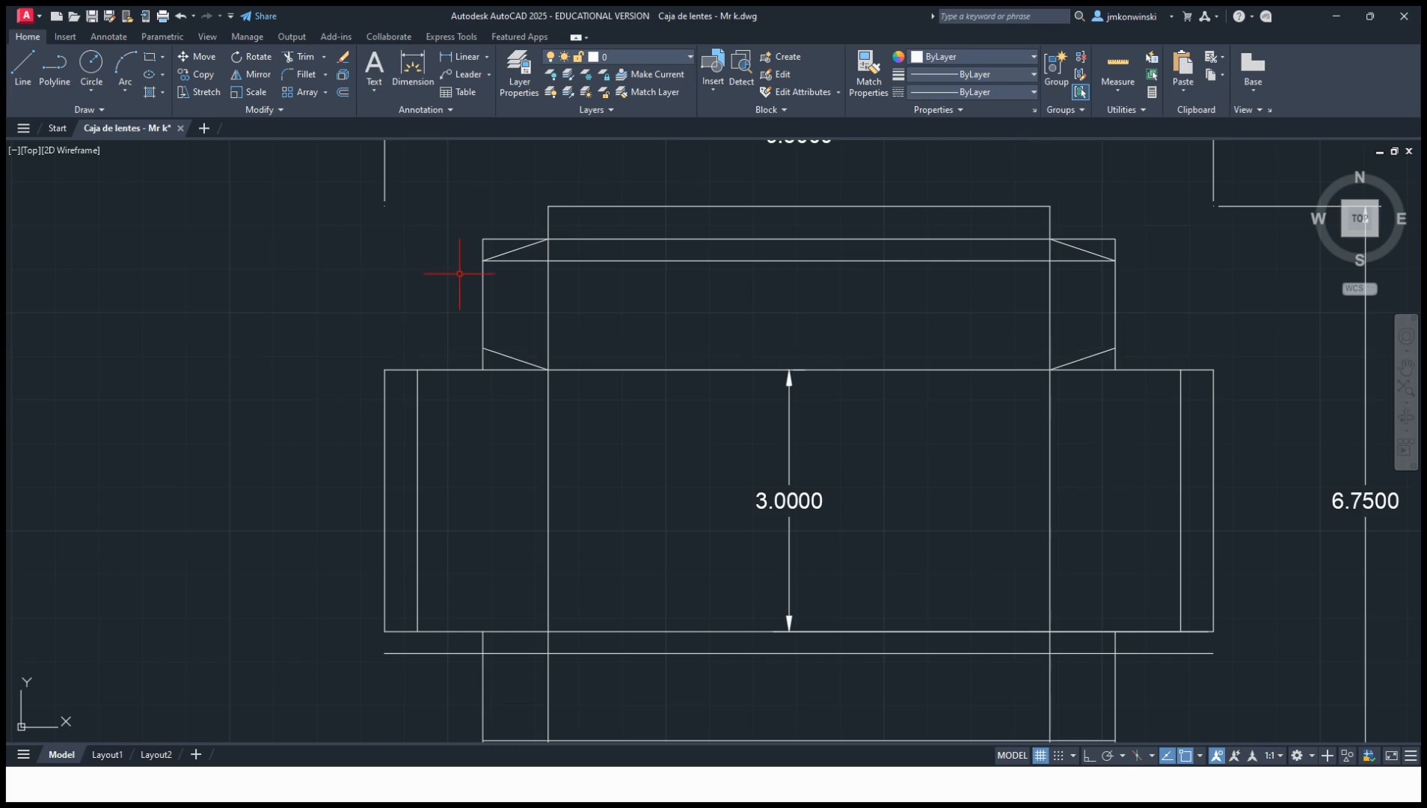
click(591, 259)
key(Delete)
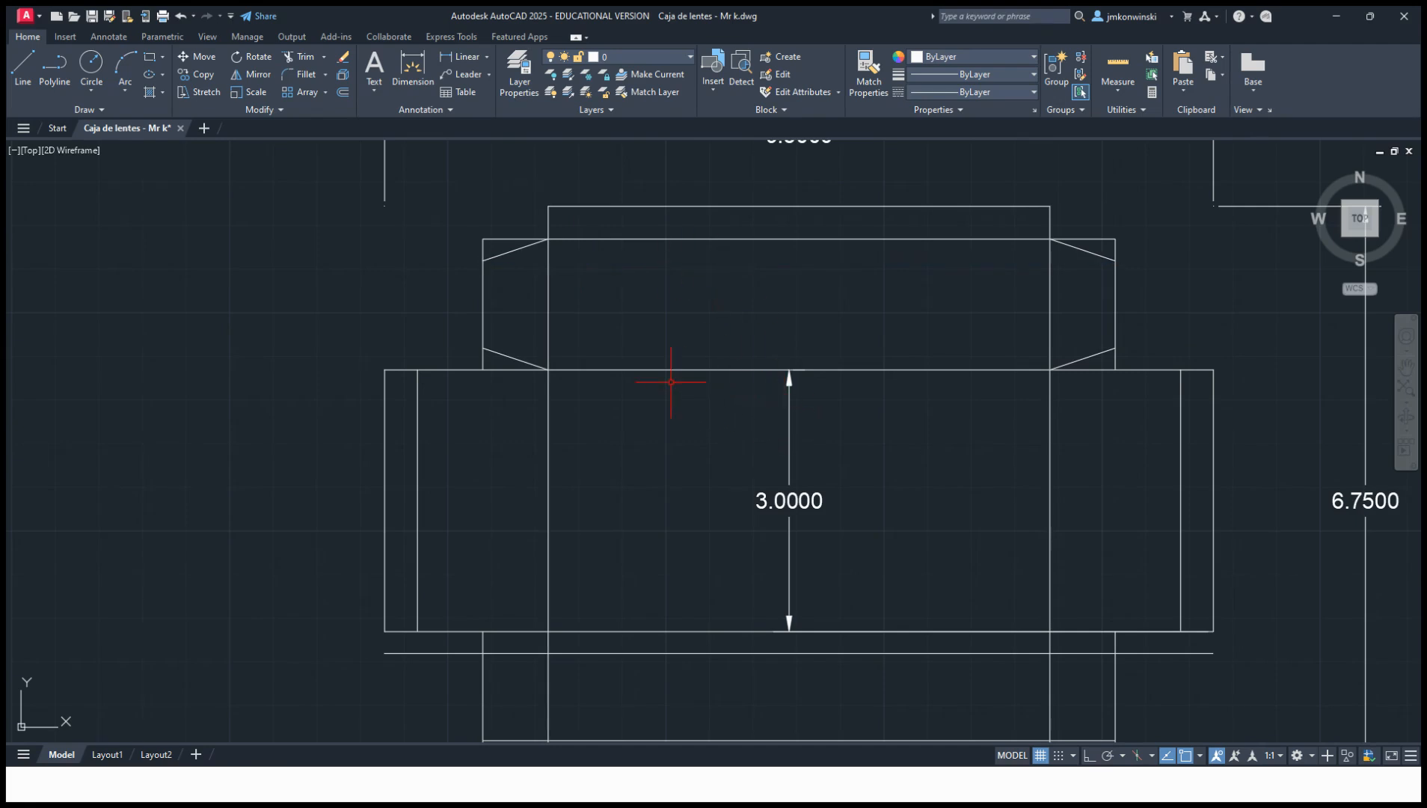
Try deleting the top line shared by the upper side flaps, and undo the deletion.
click(1106, 238)
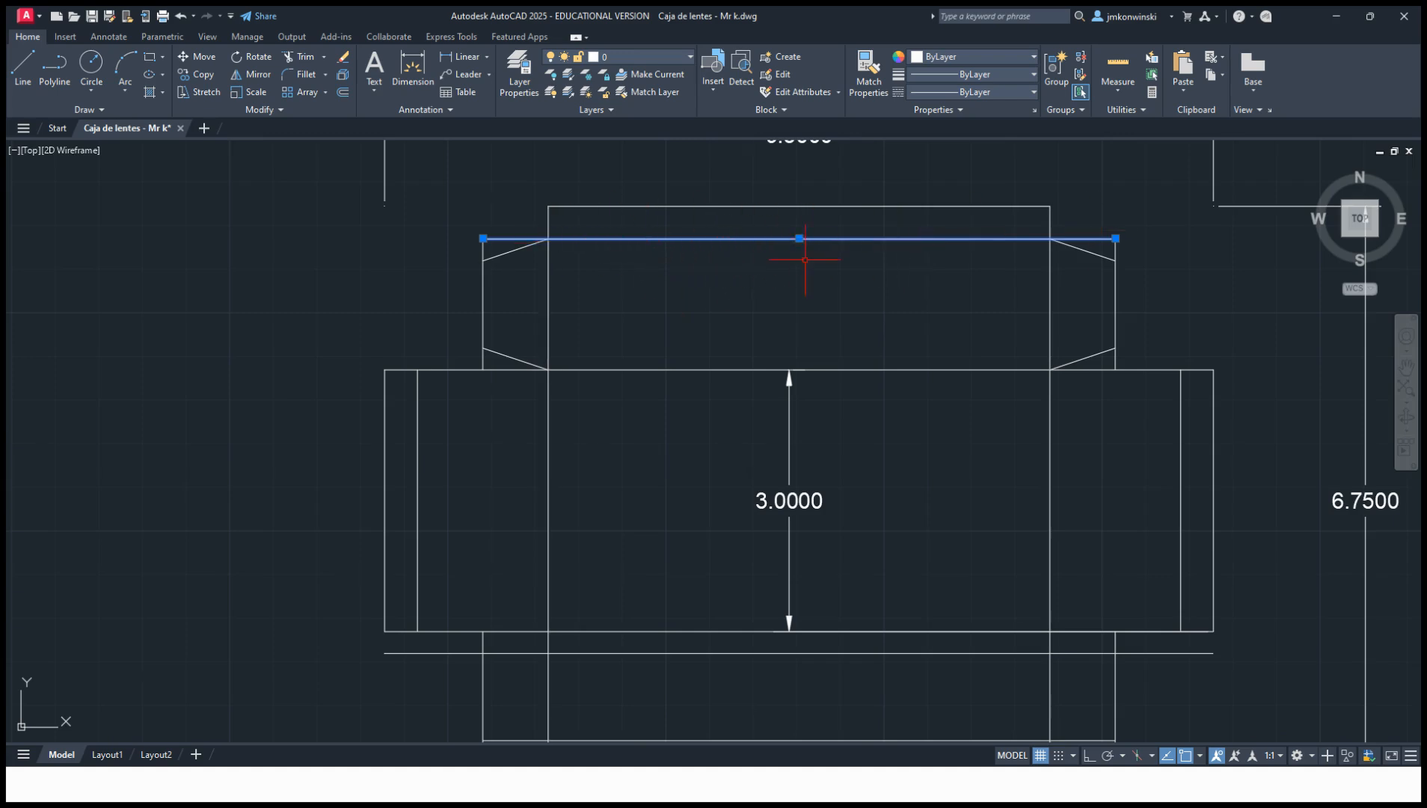
key(Delete)
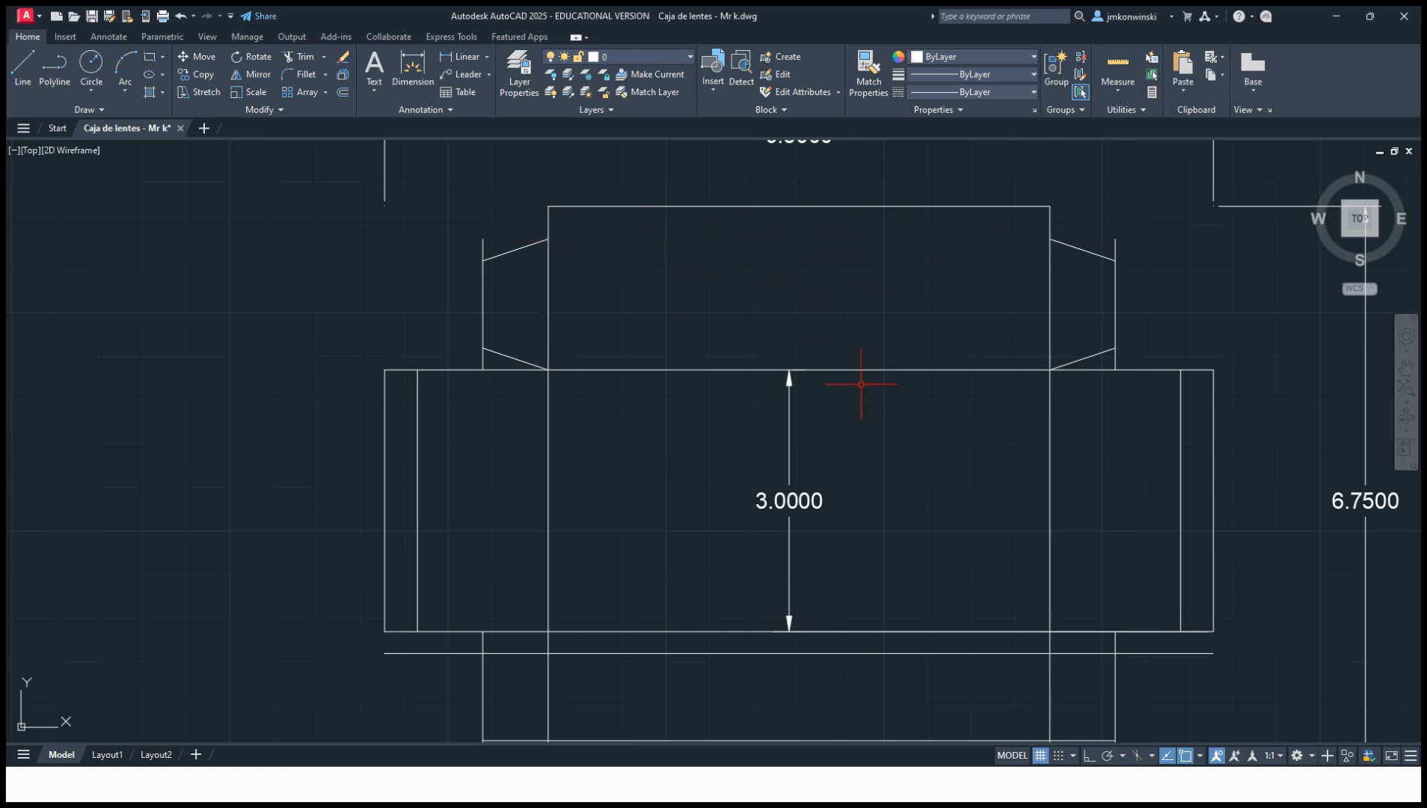
key(ctrl+z)
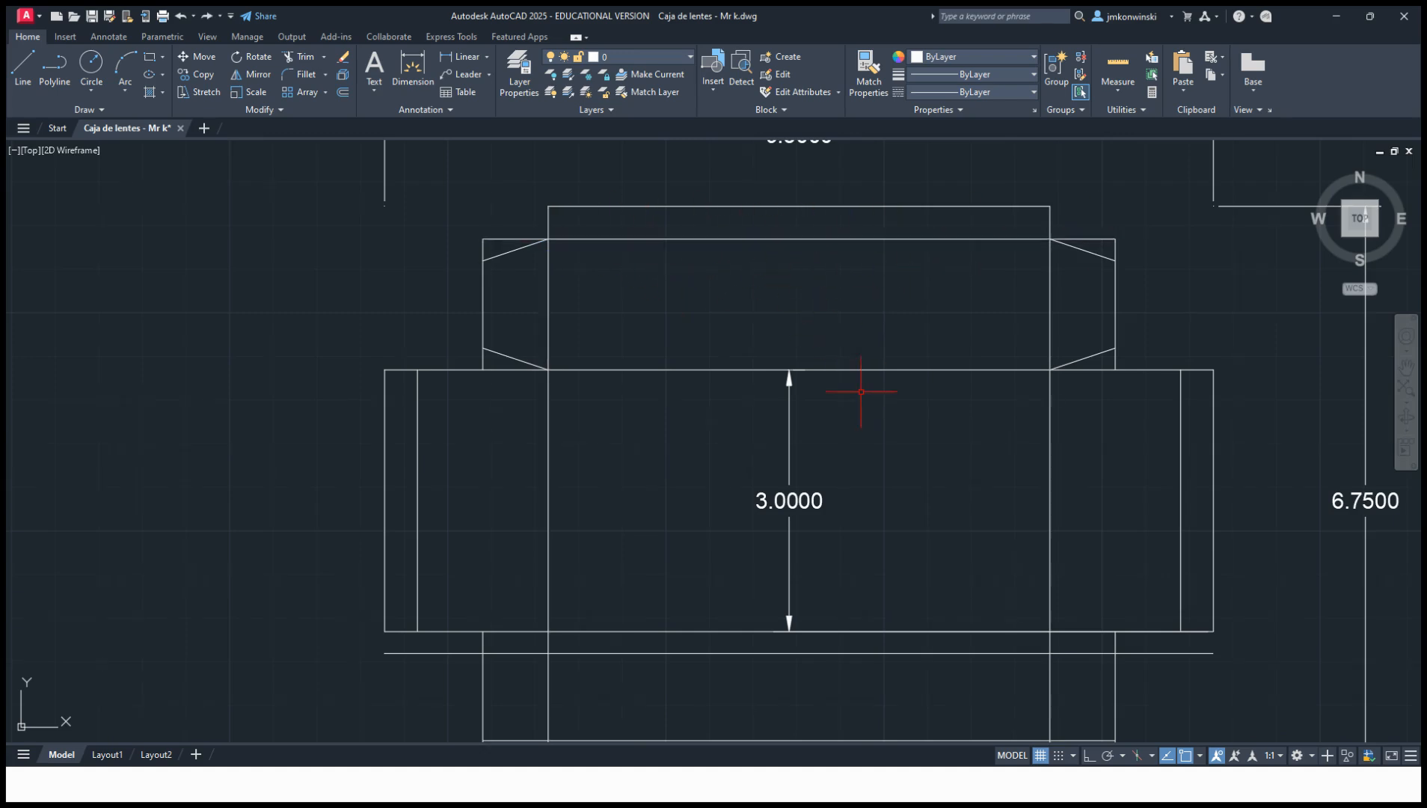
Trim the leftover square corners outside the slanted lines from both upper side flaps, keeping the horizontal fold line between them.
click(302, 57)
click(747, 238)
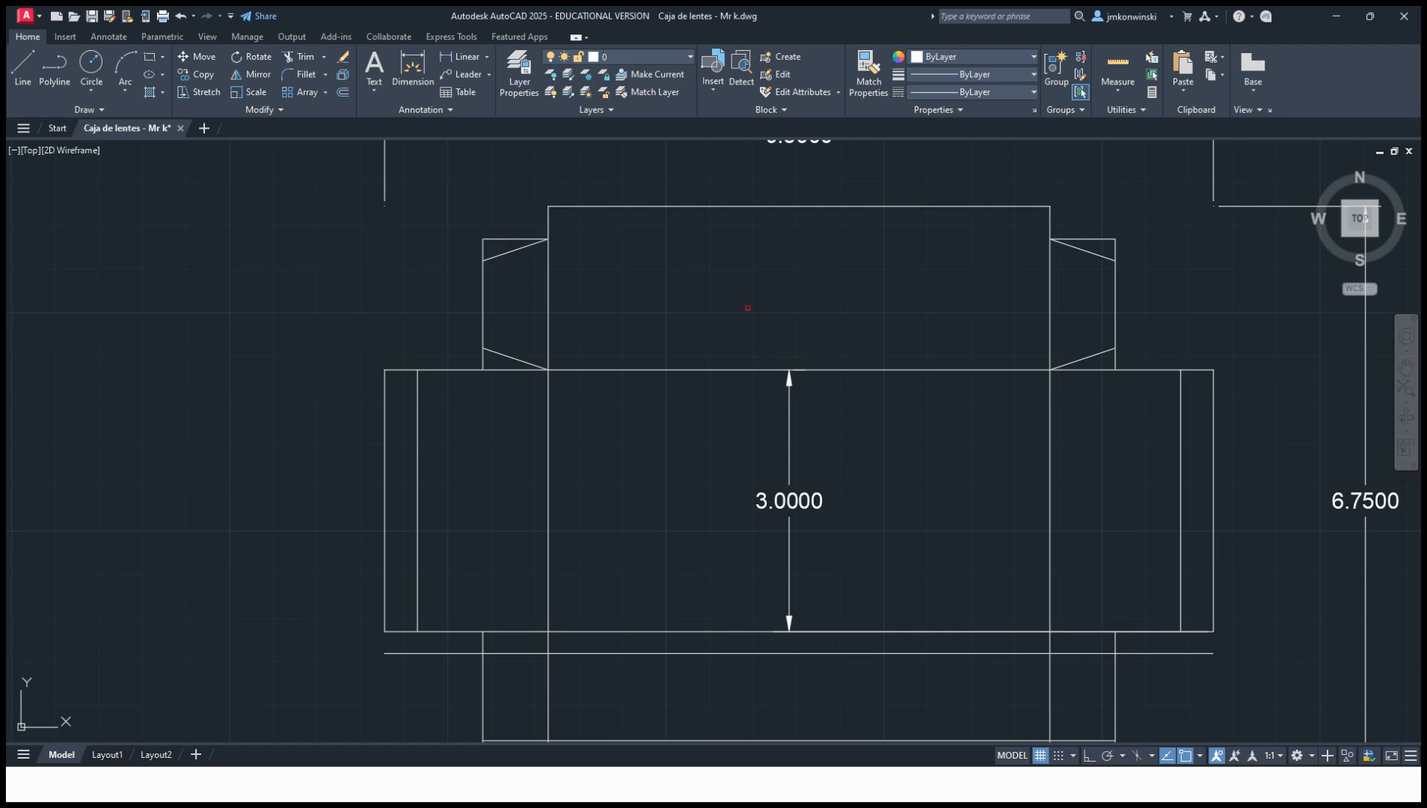
key(ctrl+z)
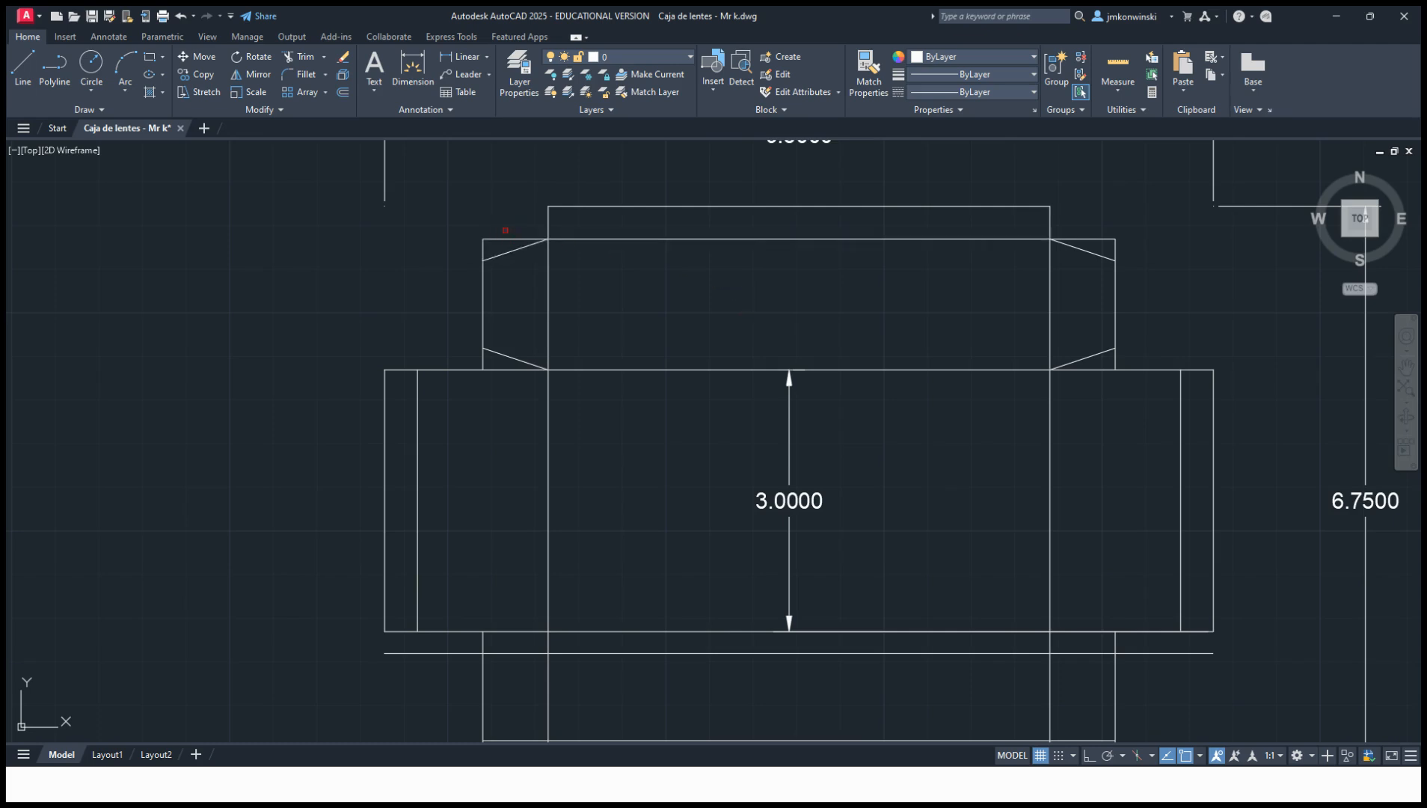
click(508, 240)
click(483, 358)
click(1103, 237)
key(F3)
click(1116, 358)
scroll(683, 451, down, 3)
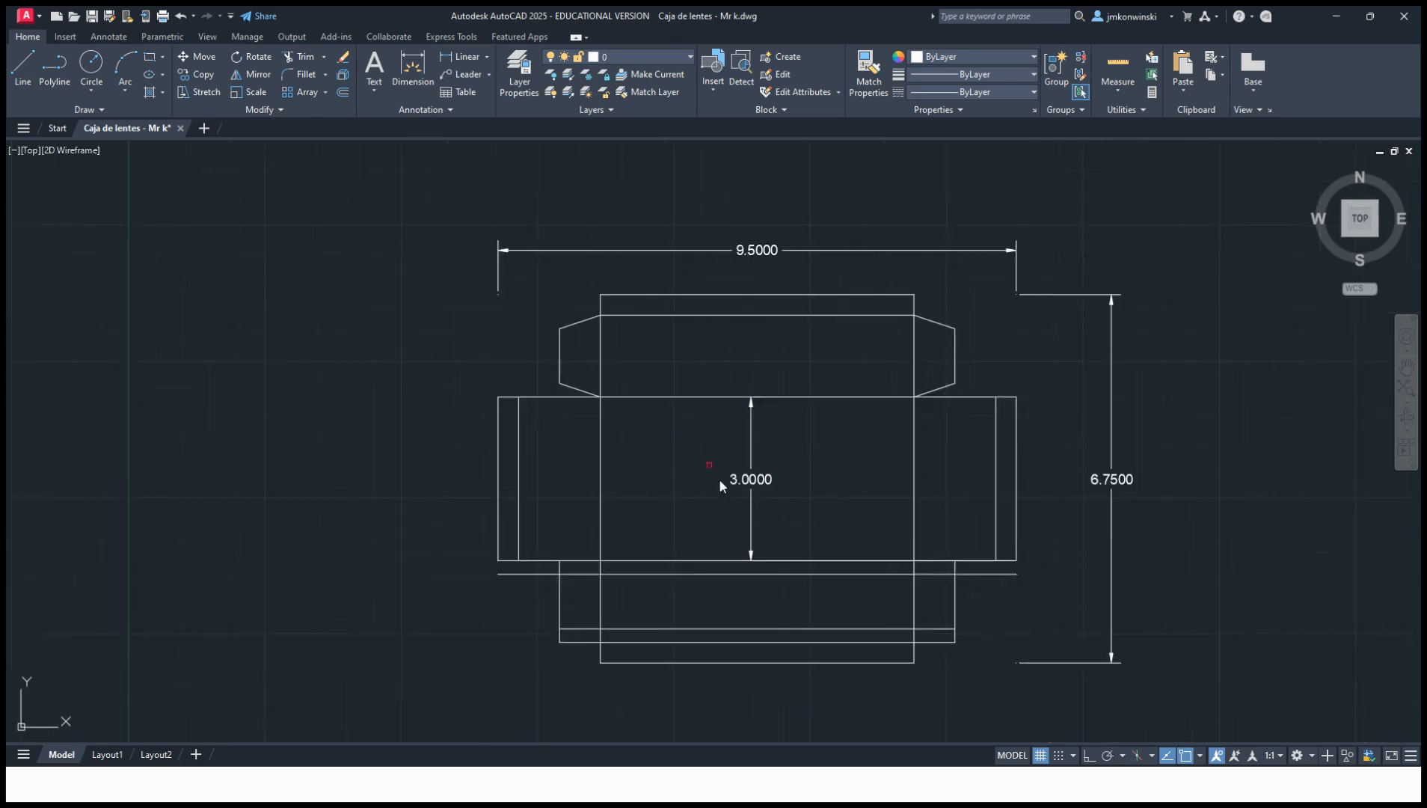
scroll(670, 642, up, 5)
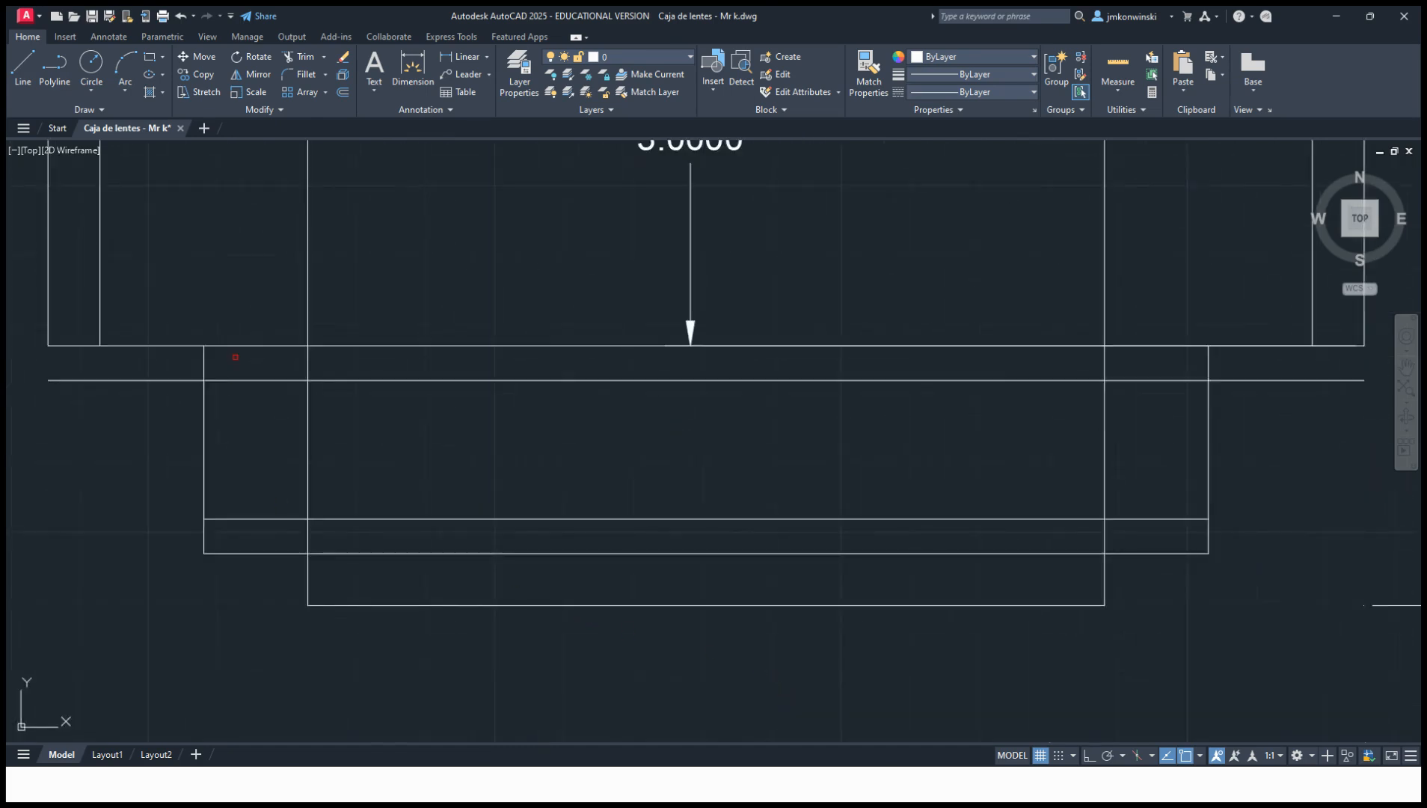
key(Escape)
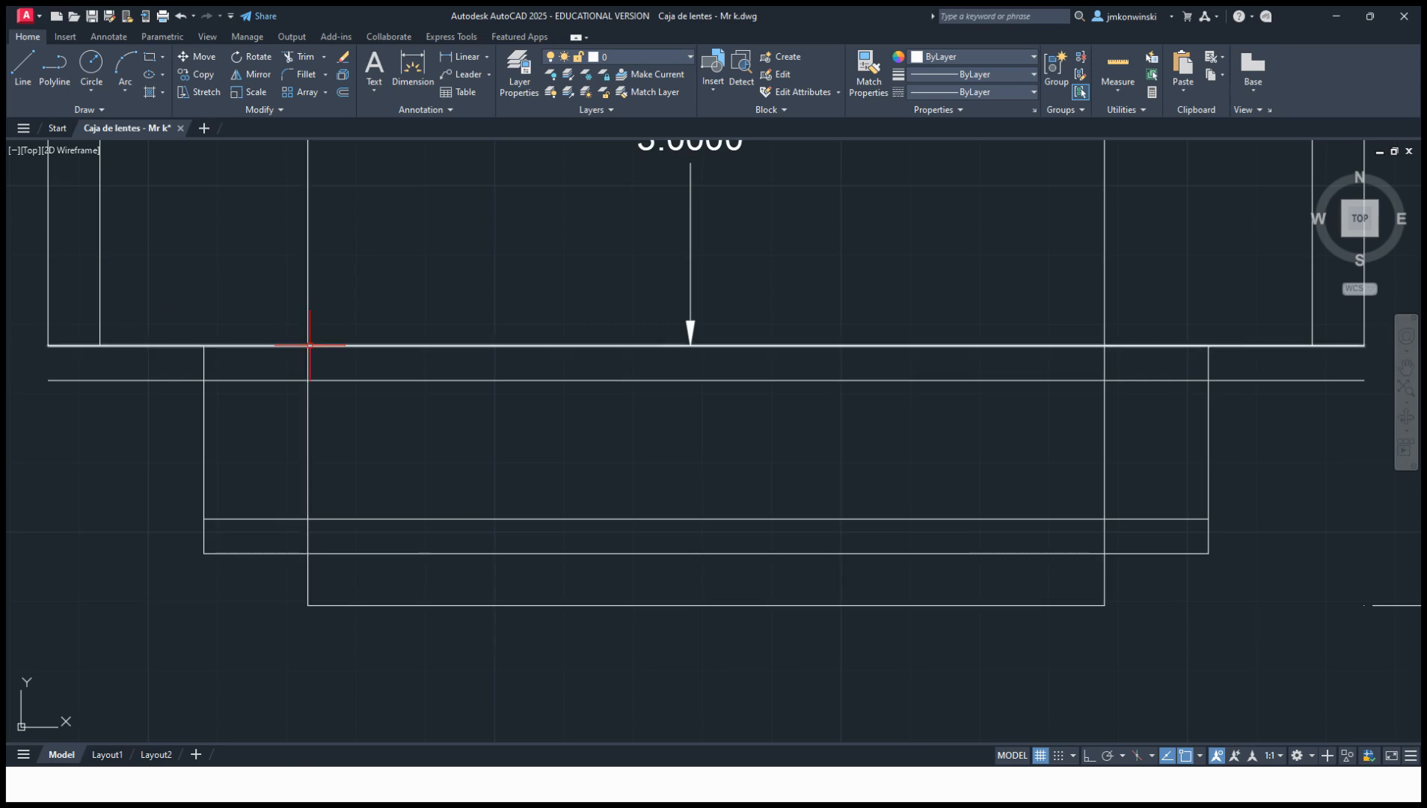
Draw slanted lines across the top and bottom corners of the lower-left flap, between the fold corners and the outer edge at the offset lines.
click(23, 75)
click(308, 346)
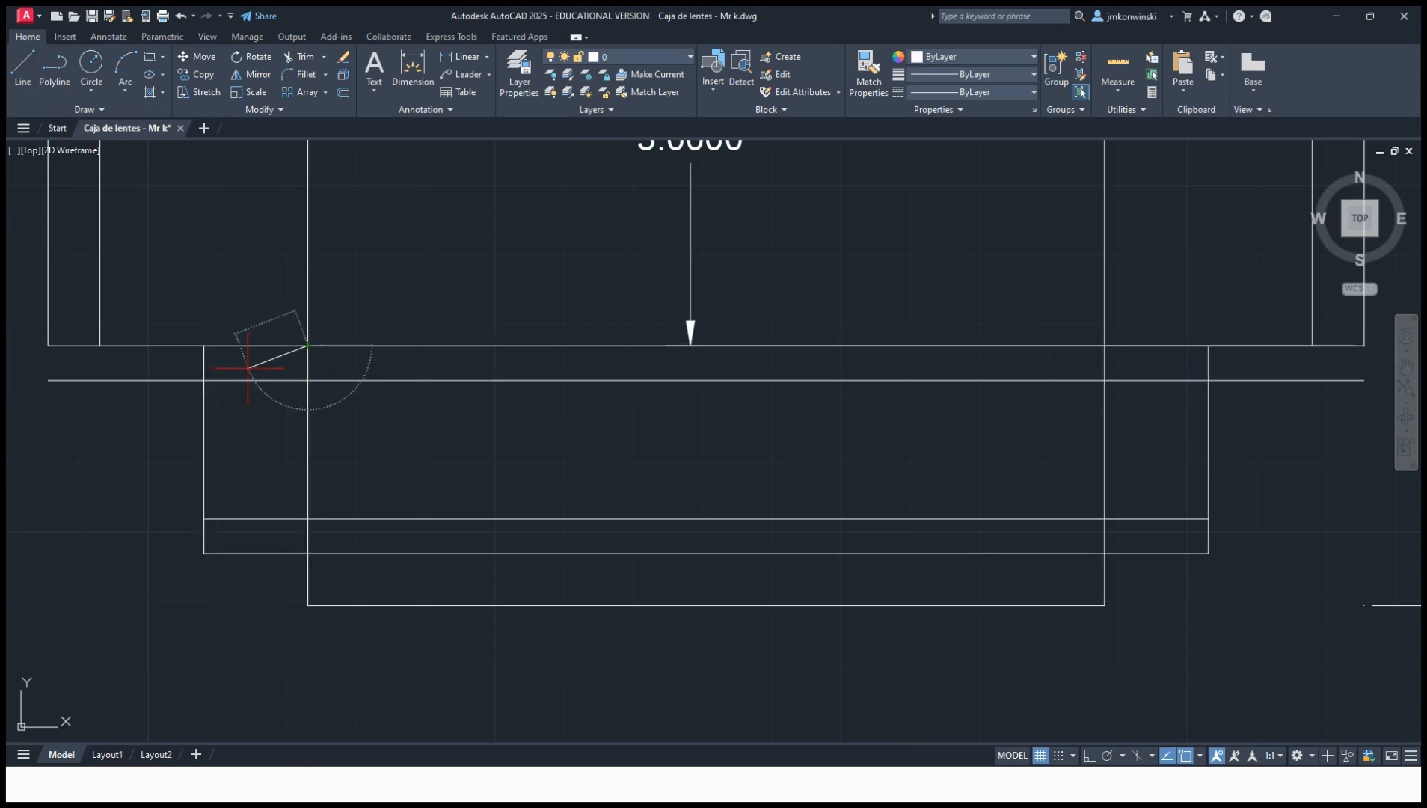
click(203, 380)
key(Escape)
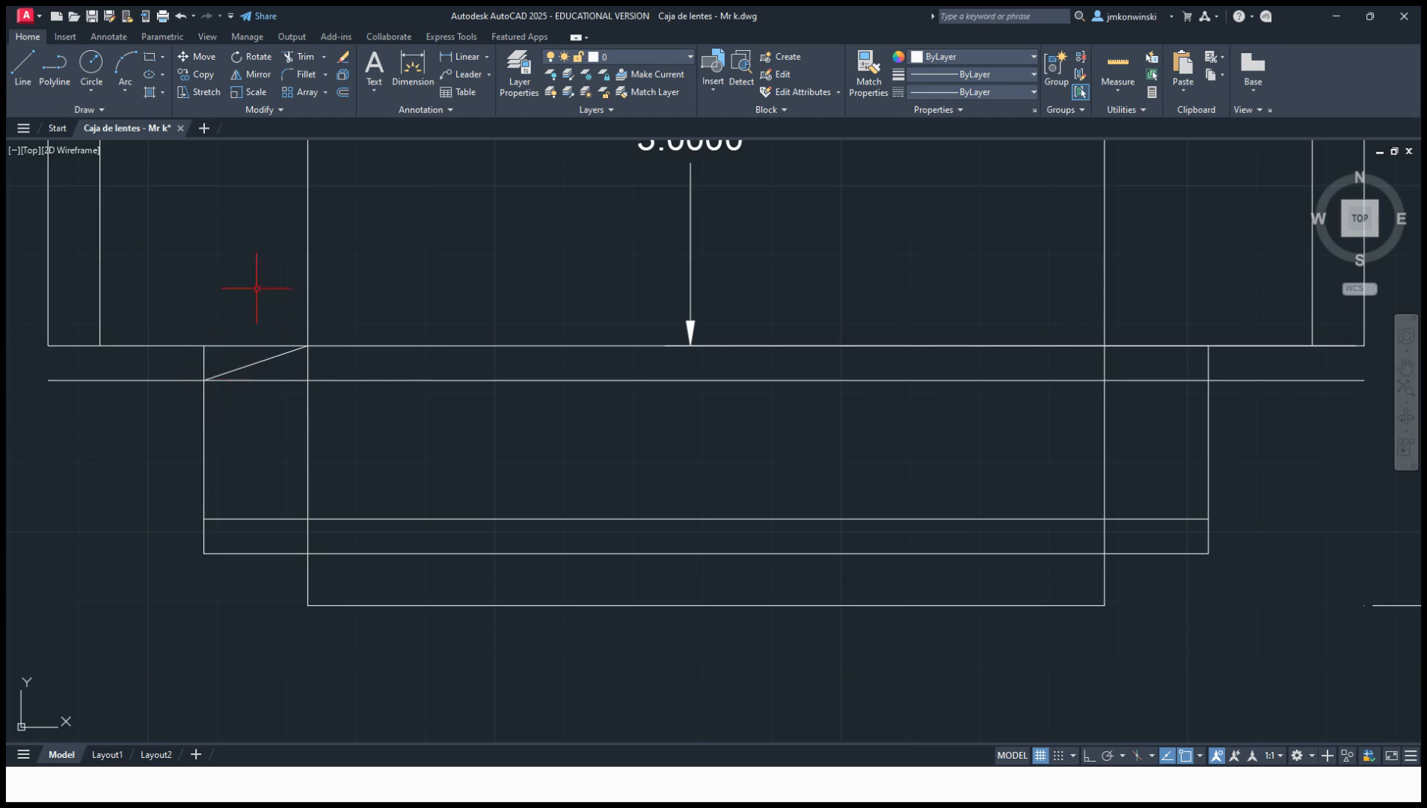
click(23, 75)
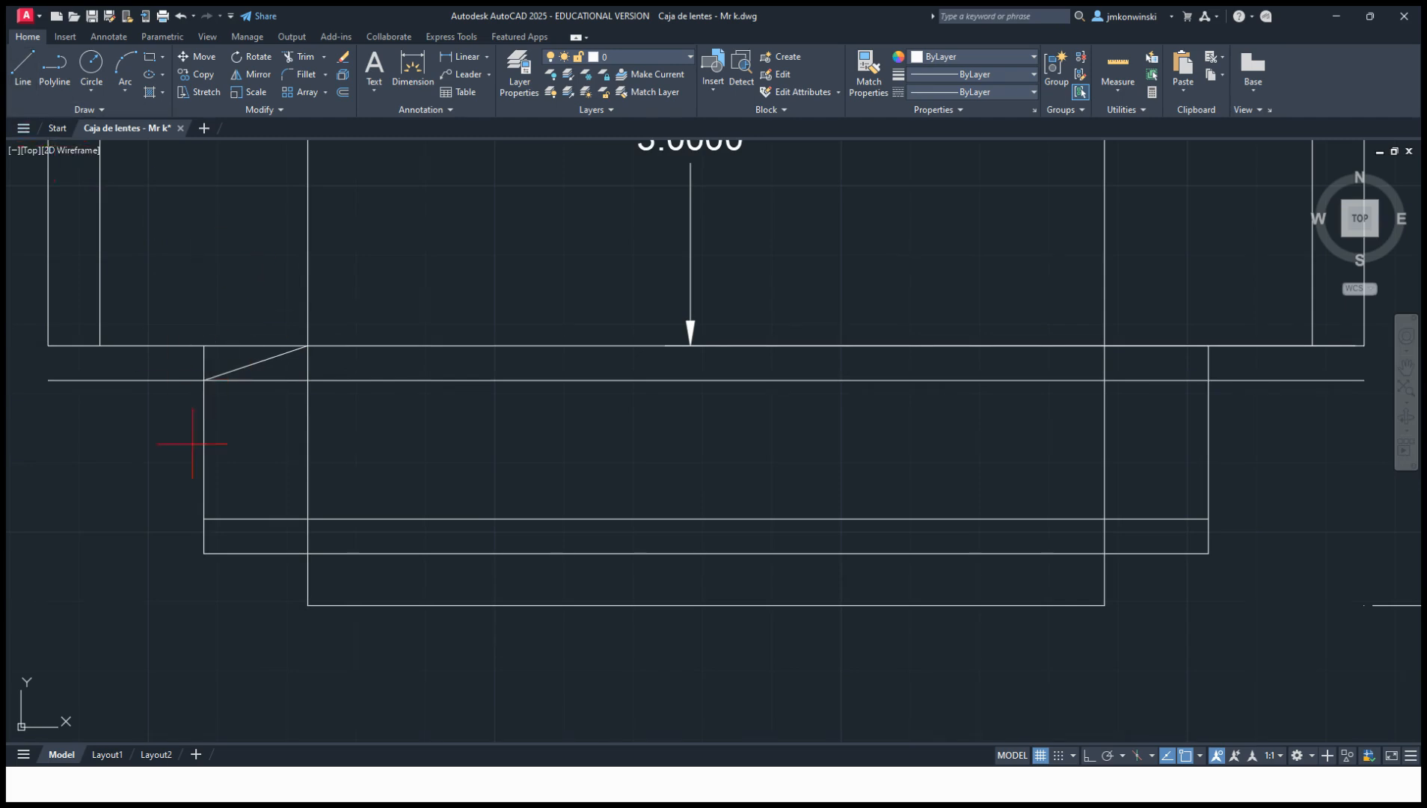
click(203, 518)
click(308, 554)
key(Escape)
Draw matching slanted lines across the top and bottom corners of the lower-right flap.
click(15, 73)
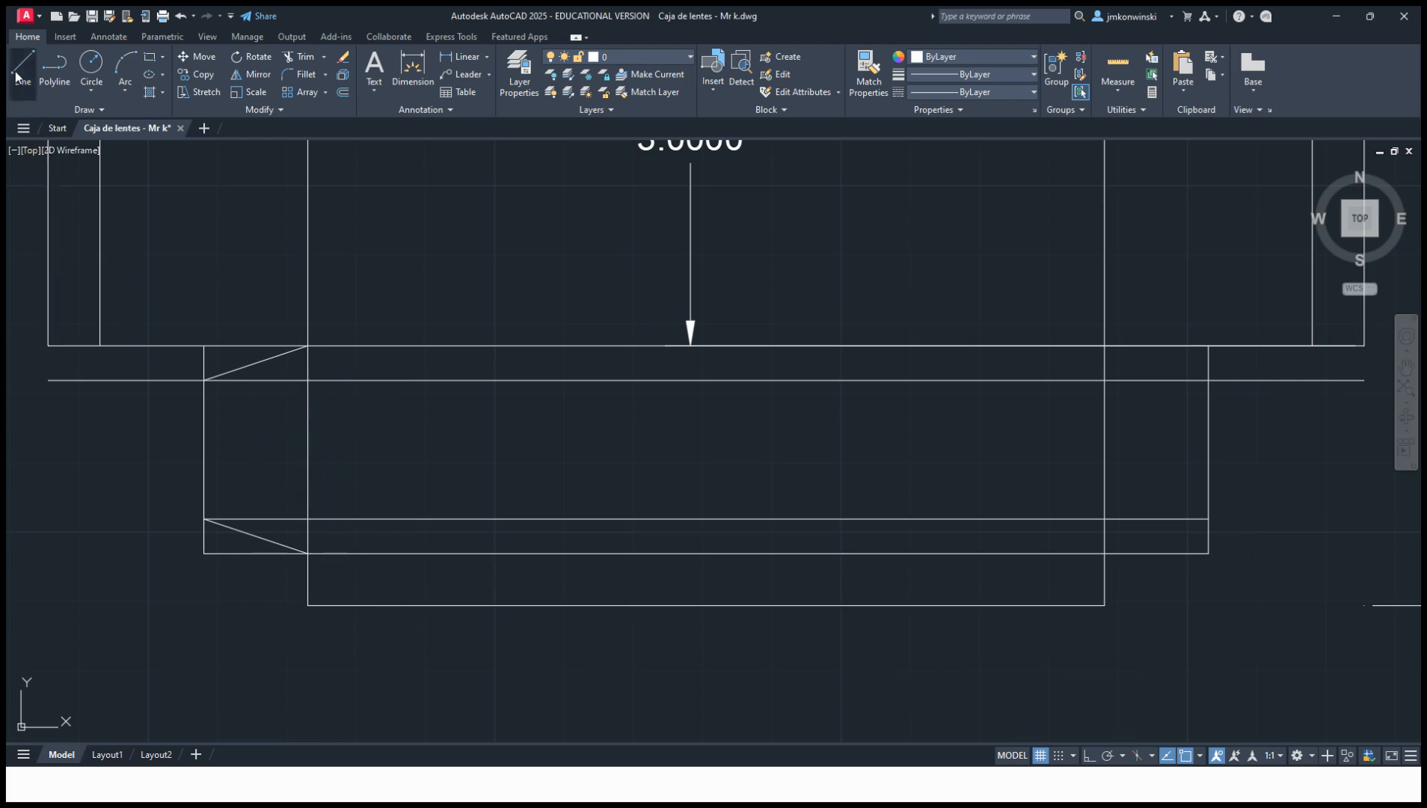
click(1105, 345)
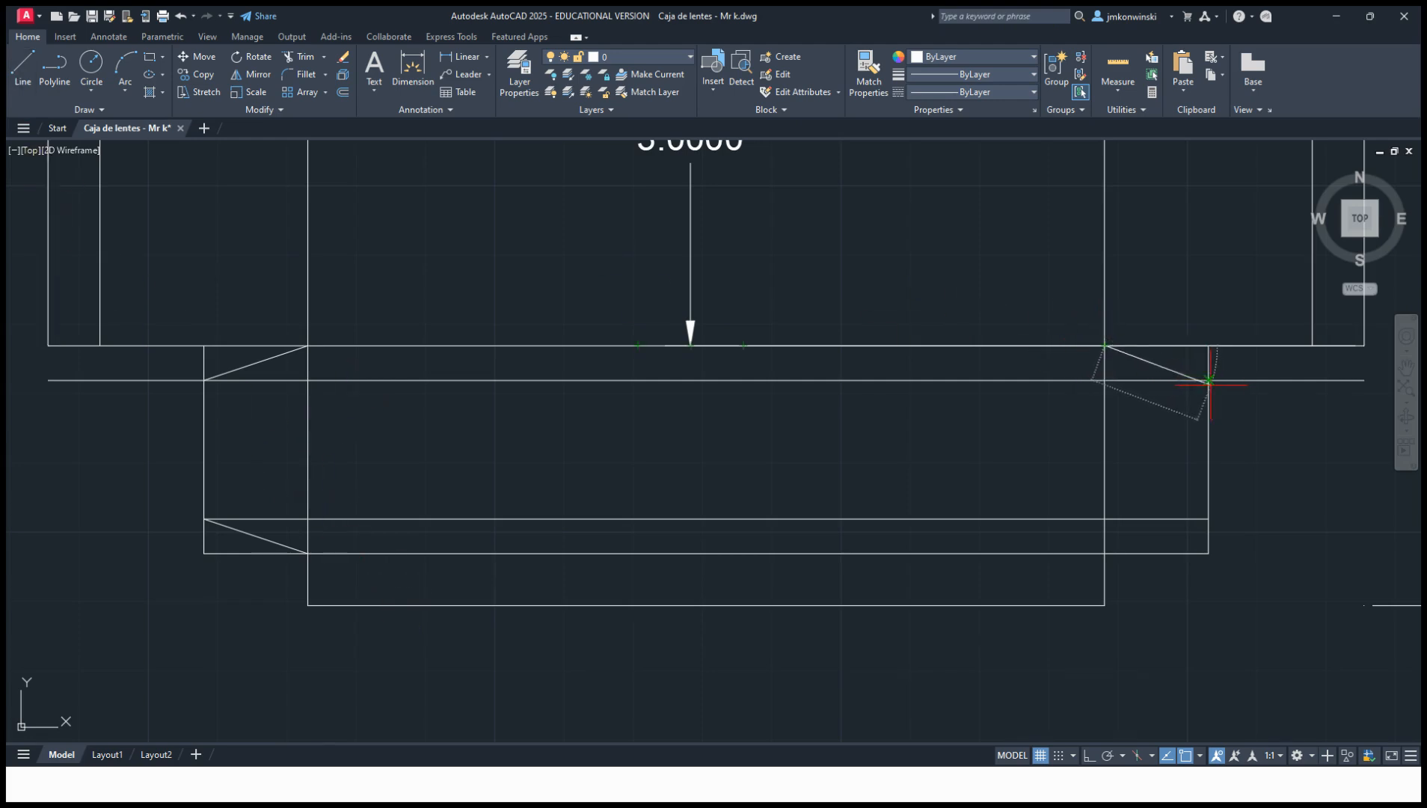
click(1210, 380)
key(Escape)
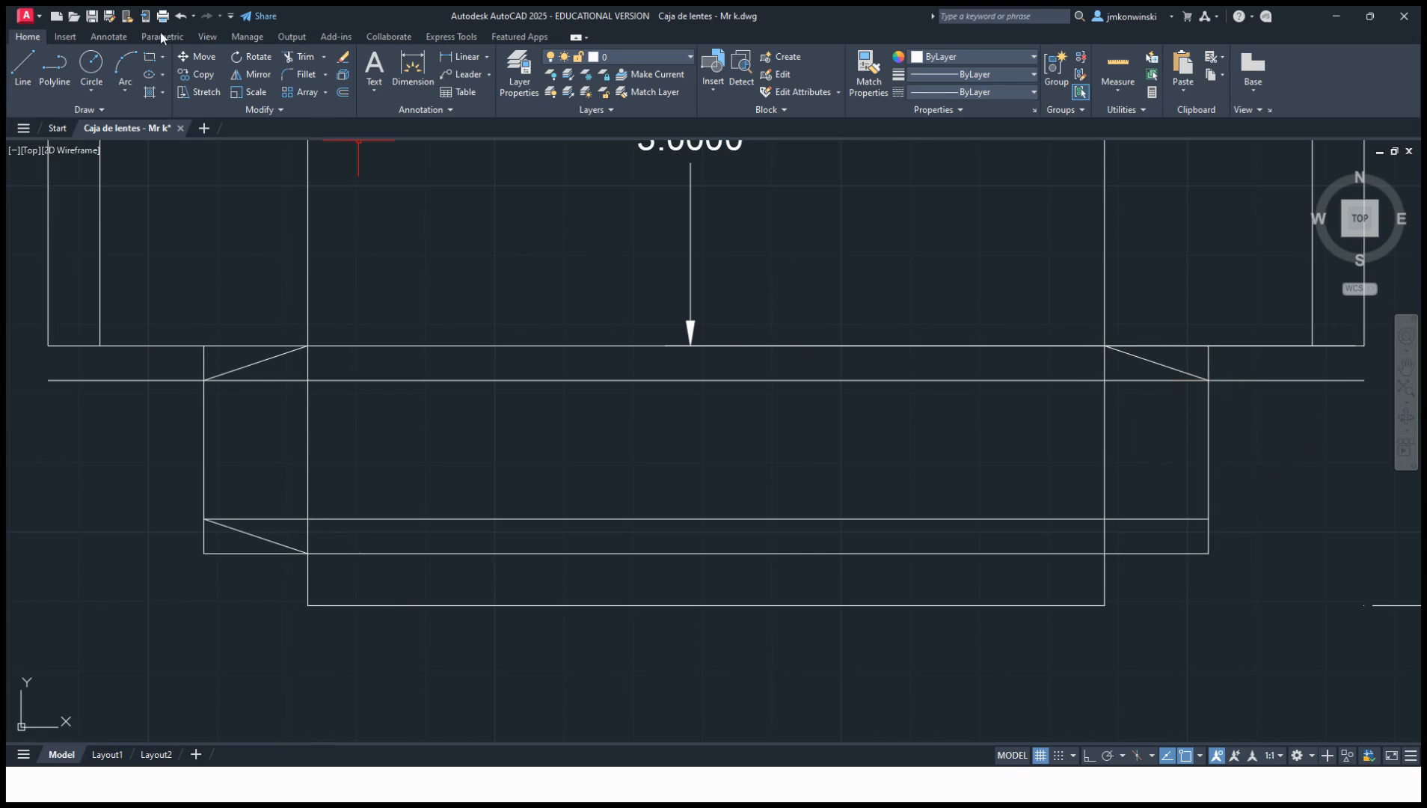
click(27, 61)
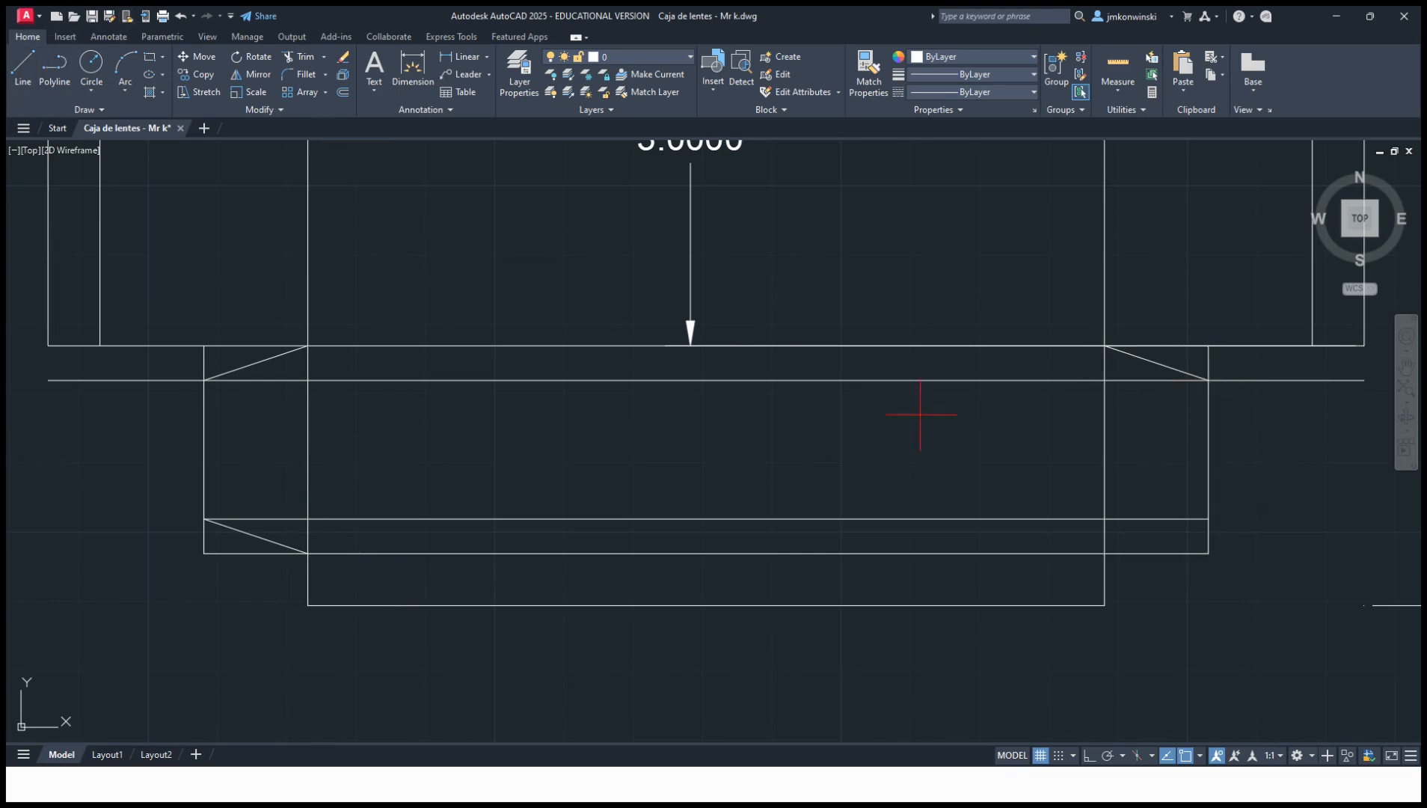
click(1208, 518)
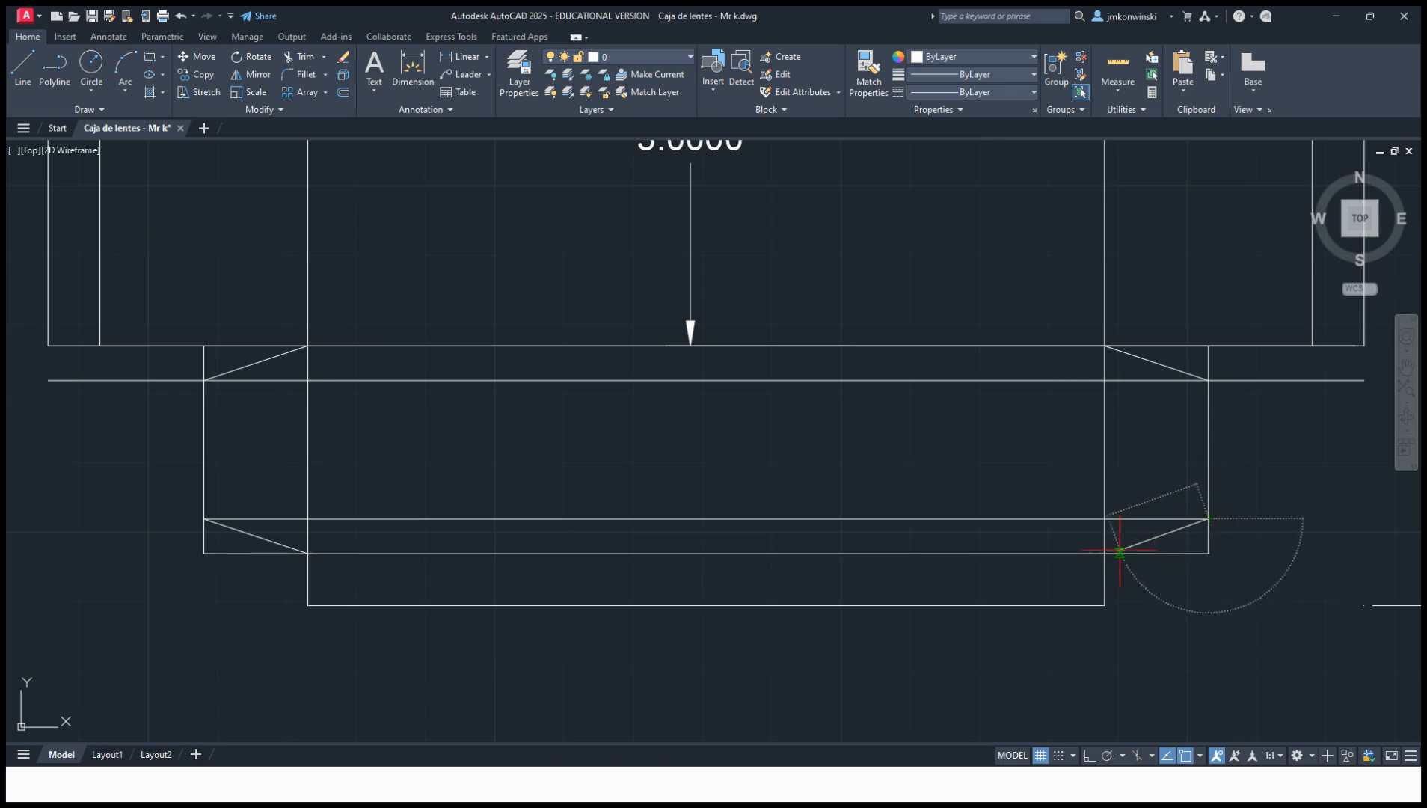
click(1105, 553)
key(Escape)
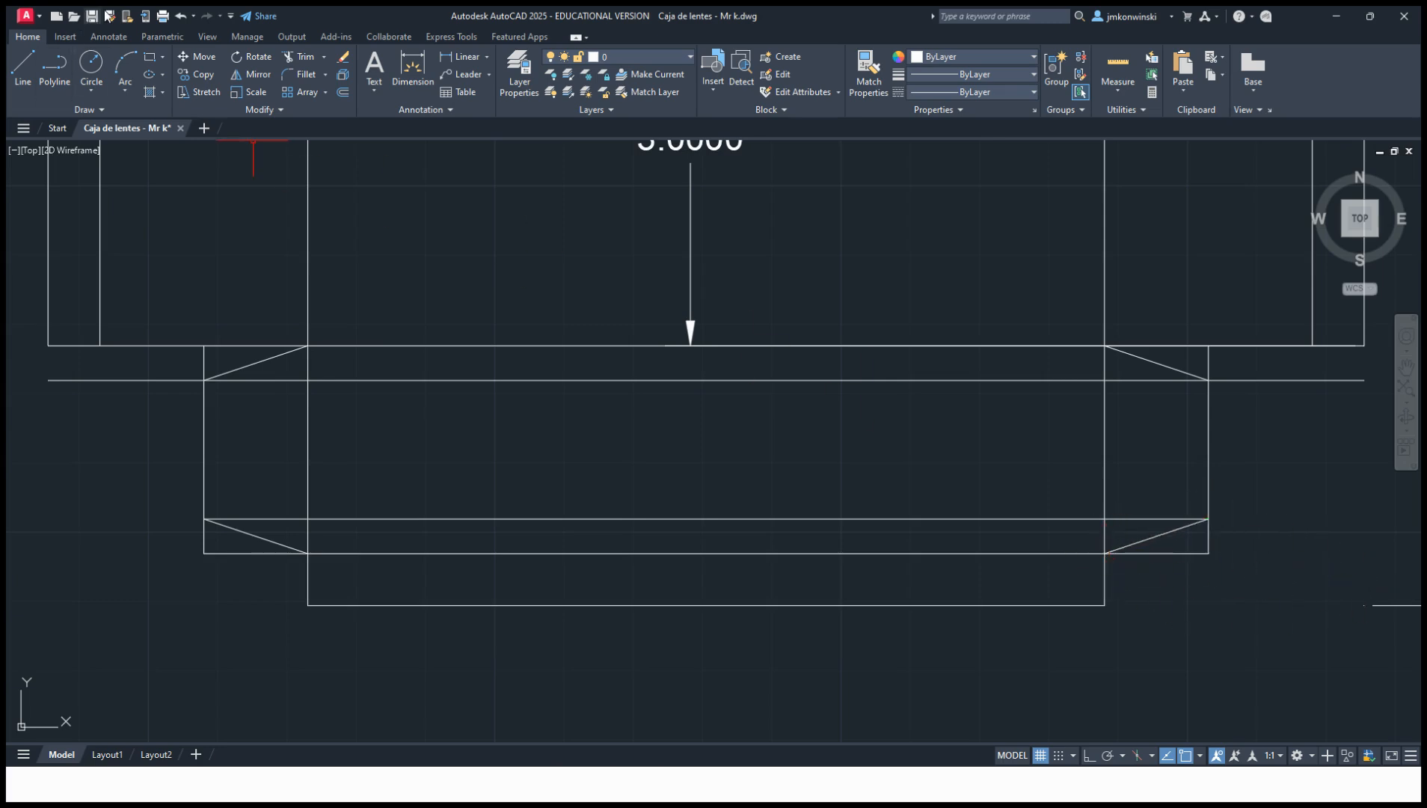
Trim away the whole offset line below the middle panel and the lower offset line's segment inside the lower-left flap.
click(296, 58)
click(291, 519)
click(185, 380)
click(288, 380)
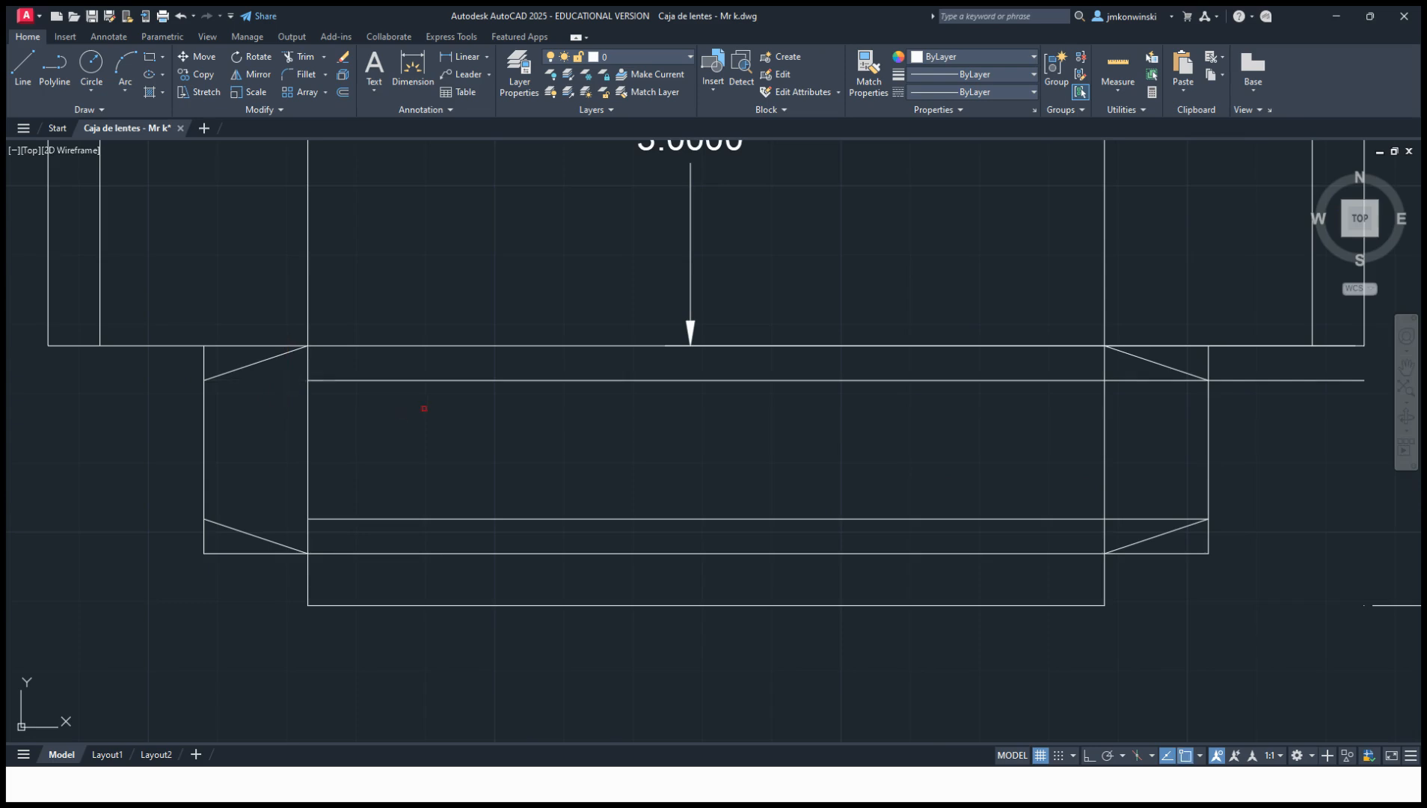
click(435, 380)
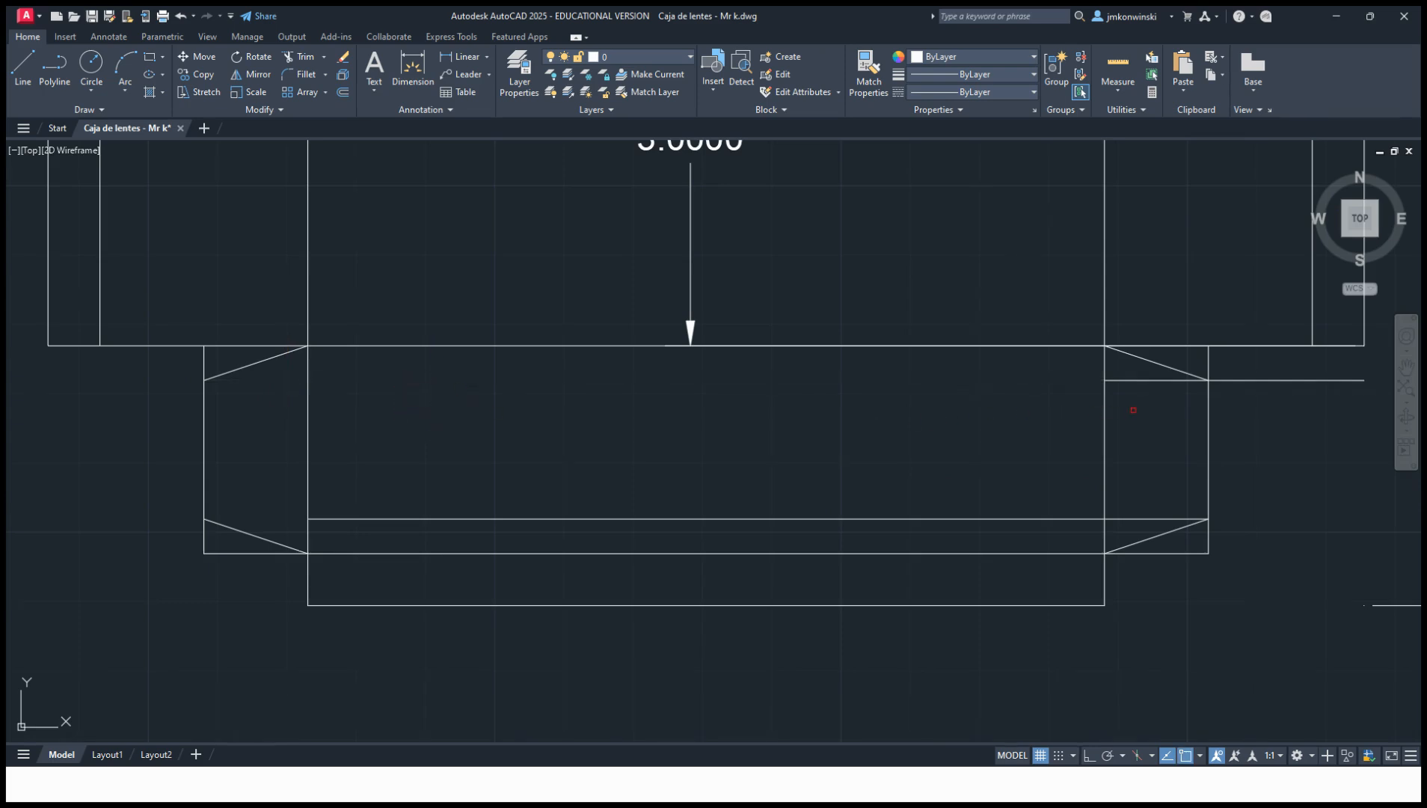
click(1124, 380)
click(1295, 380)
Trim the leftover square corners off both lower side flaps and remove the rest of the lower offset line.
click(1209, 361)
drag(1138, 573, 1242, 525)
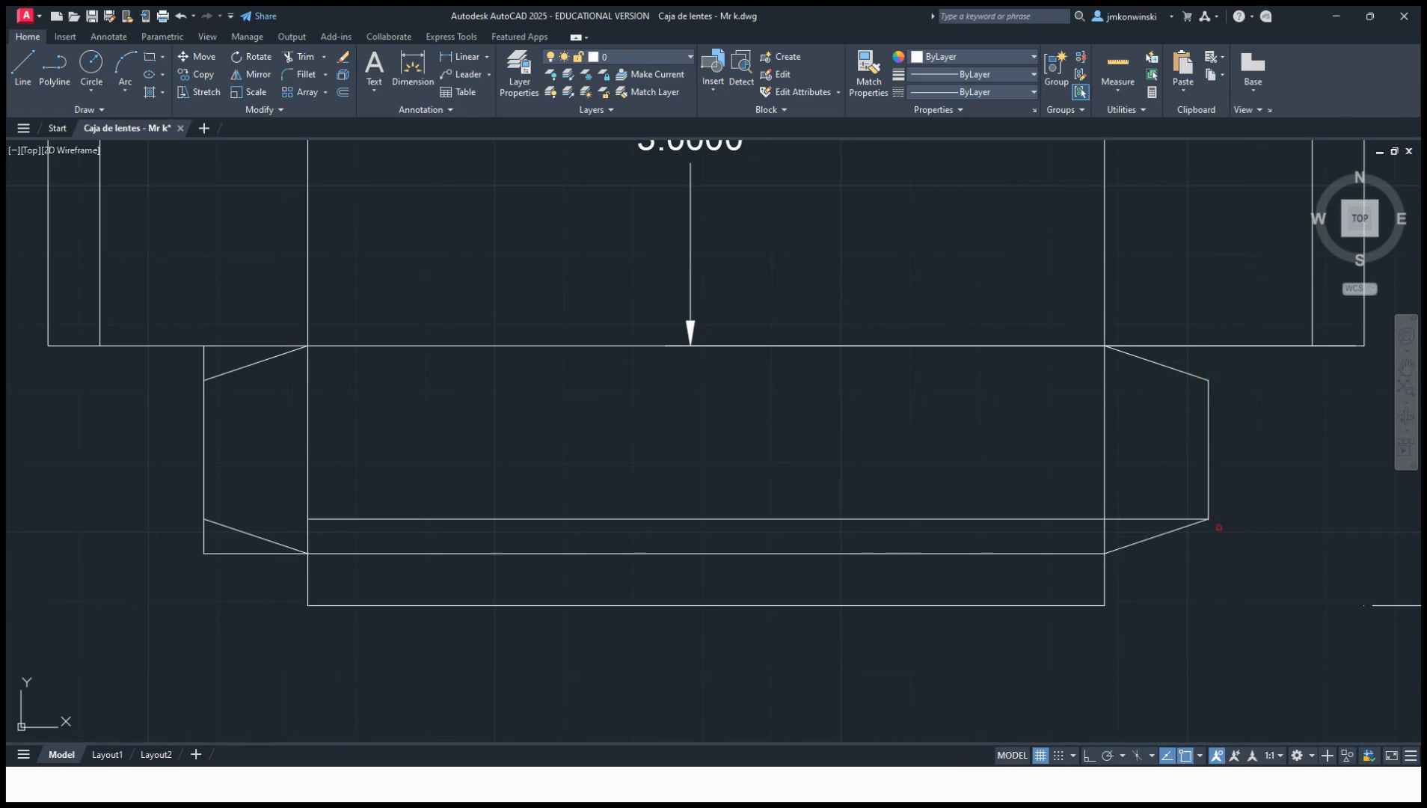
click(1146, 519)
click(1042, 518)
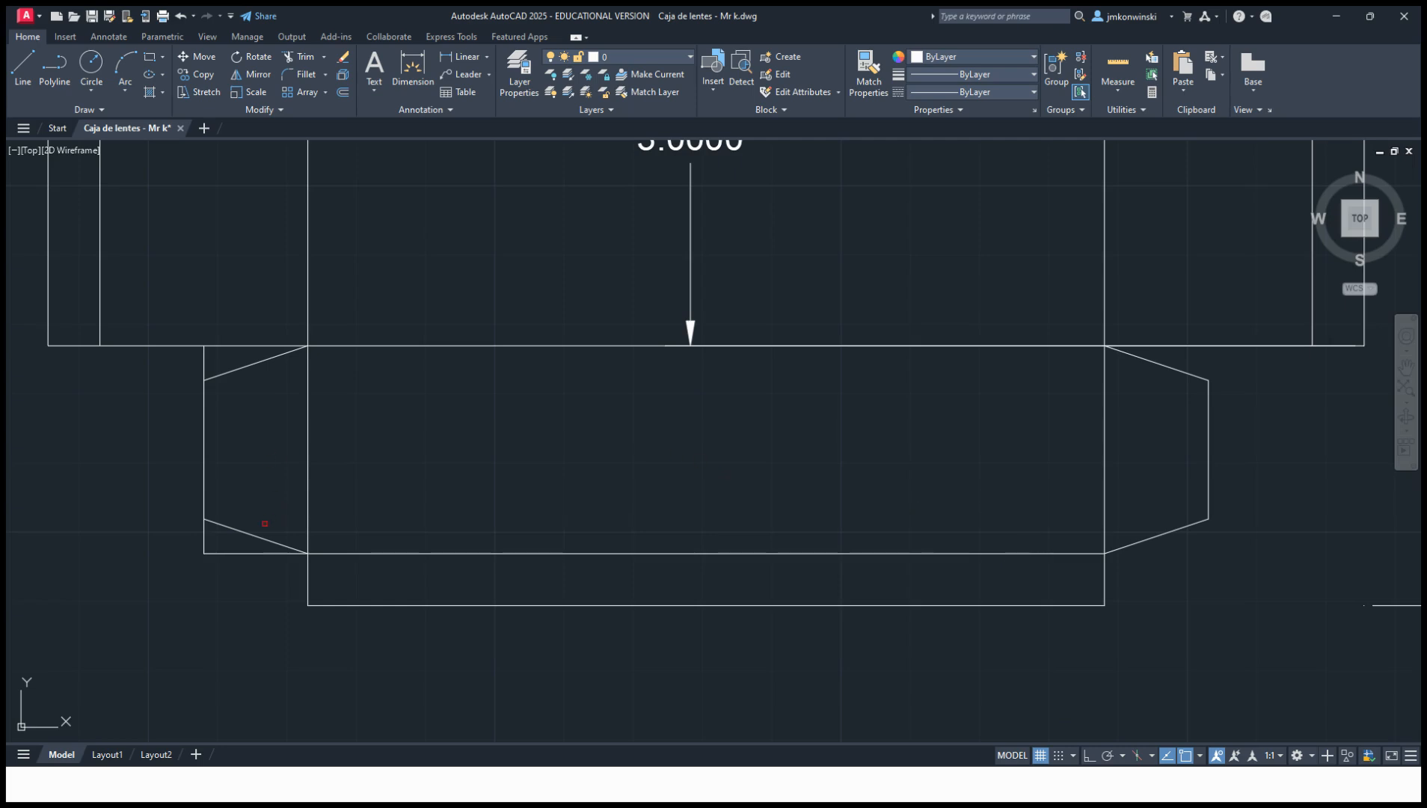
drag(223, 567, 198, 535)
click(205, 366)
scroll(854, 592, down, 6)
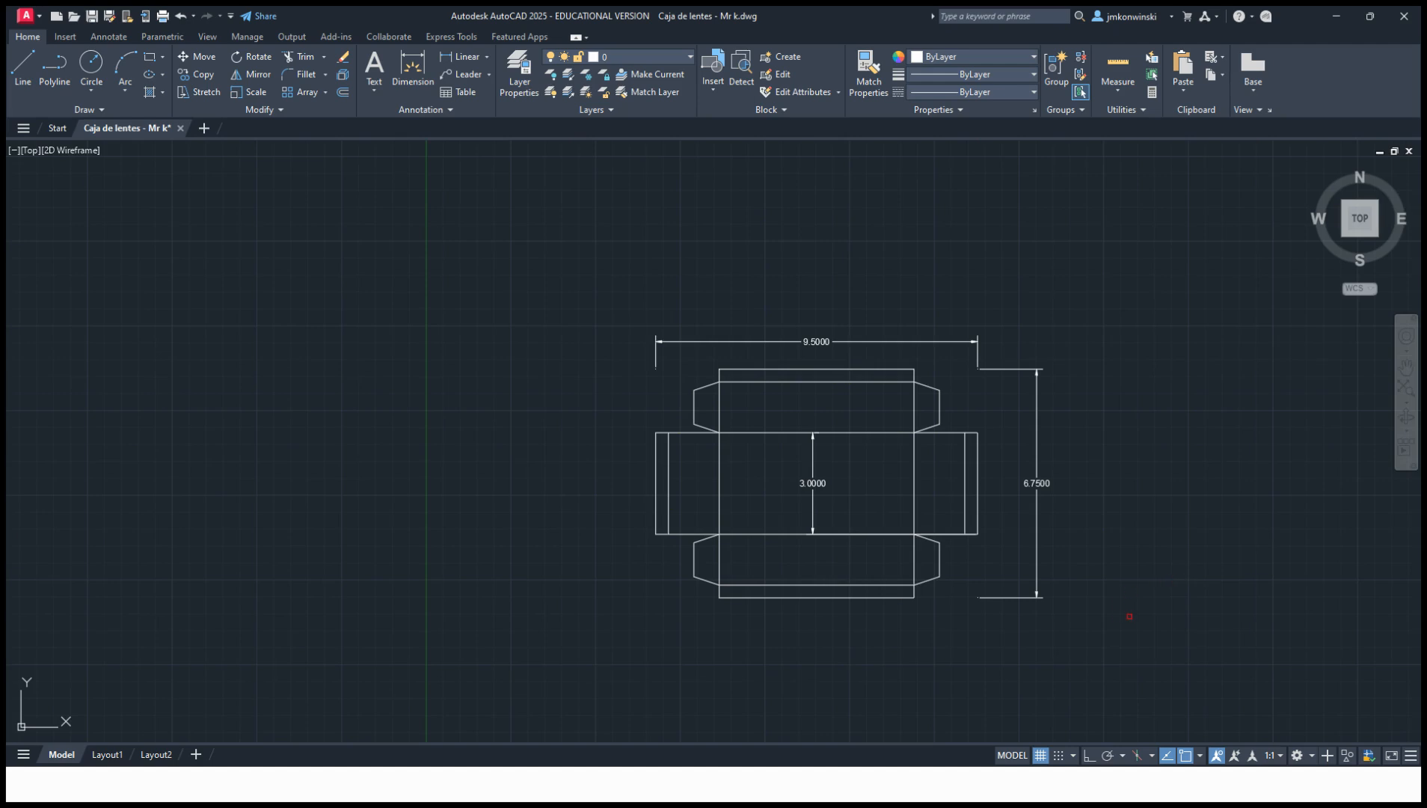
scroll(930, 574, up, 2)
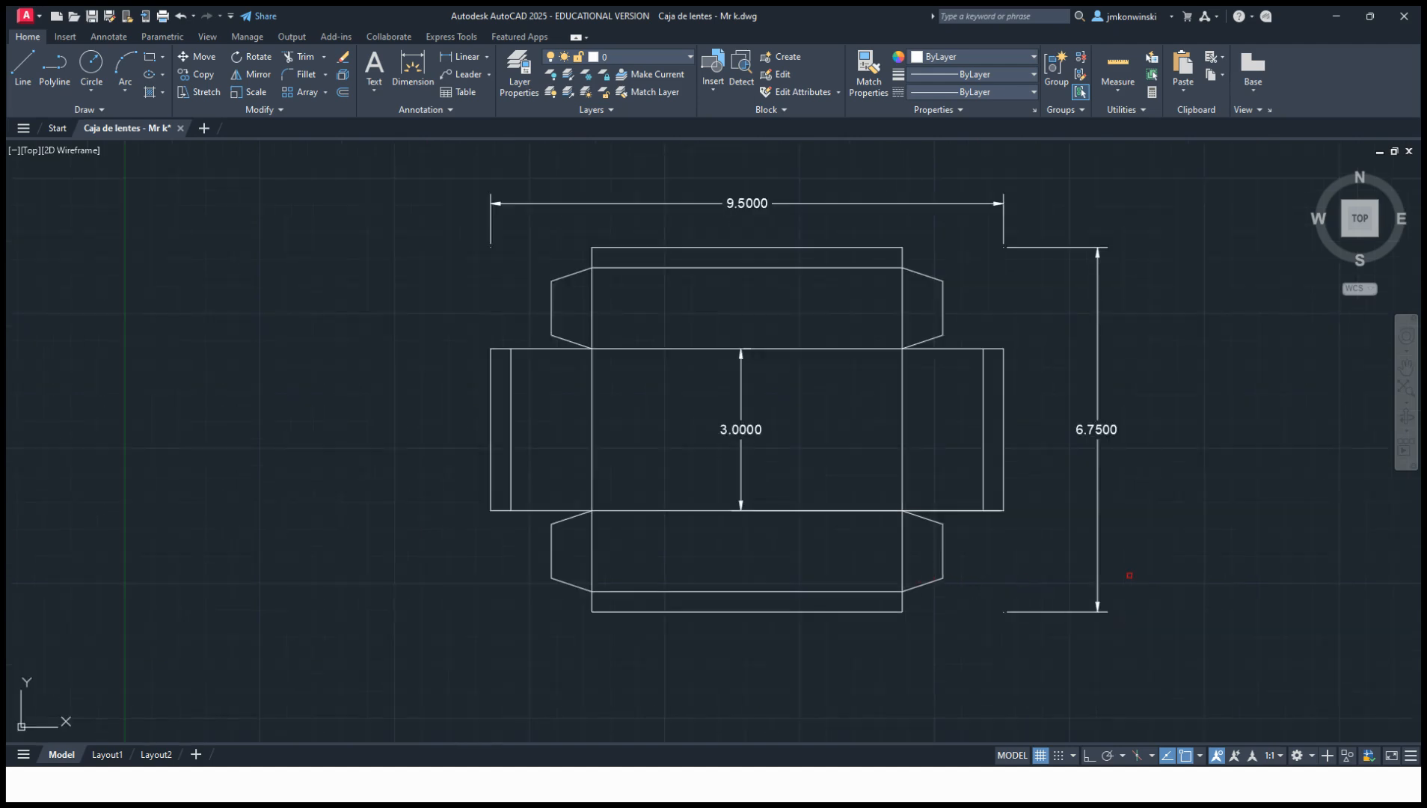